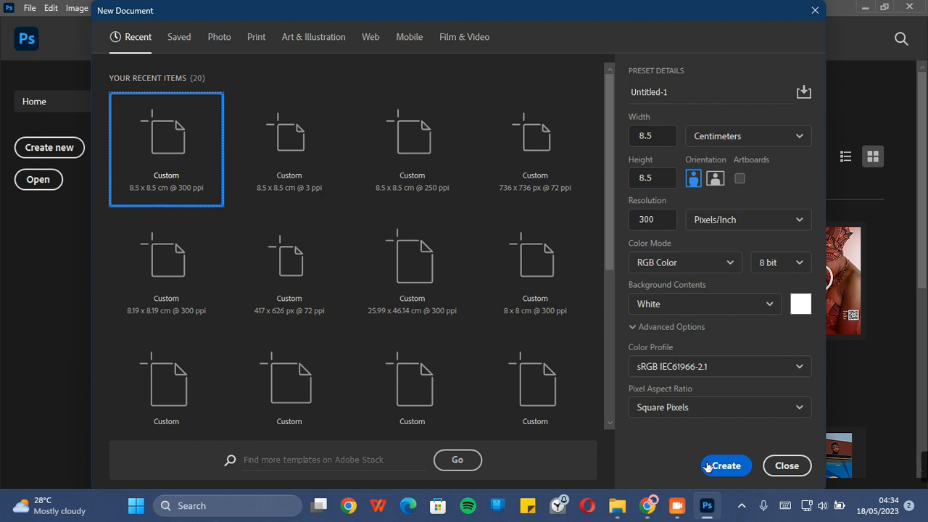
# Create an 8.5 x 8.5 cm RGB document at 300 pixels/inch with a white background and fit it on screen
pyautogui.click(708, 466)
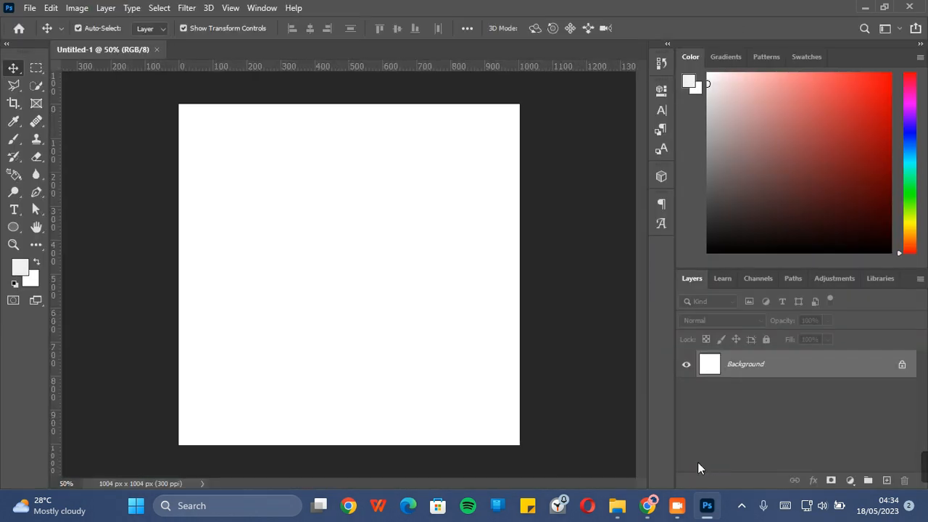
pyautogui.click(13, 245)
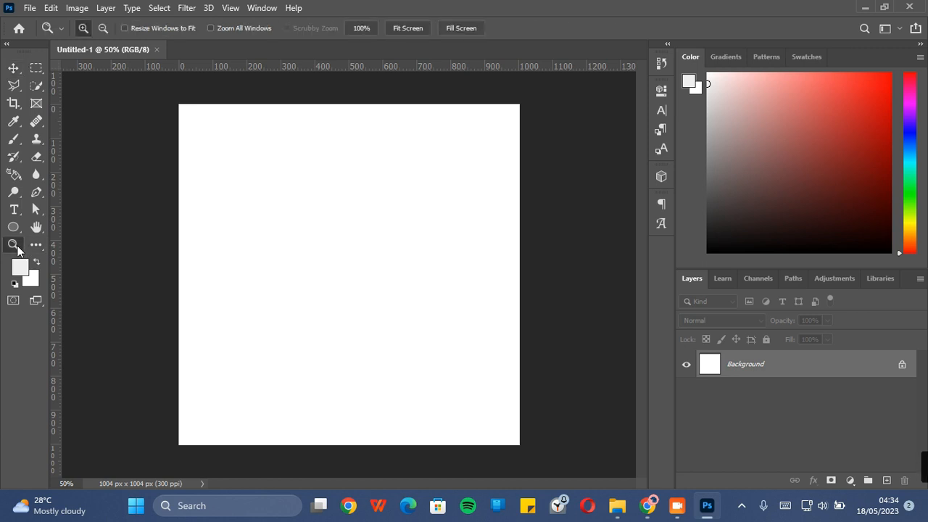
pyautogui.click(404, 28)
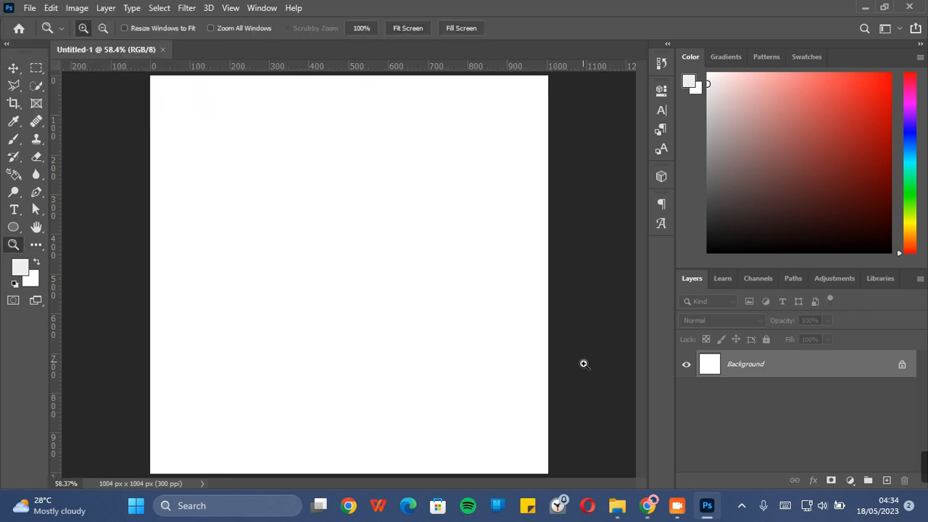
# Switch to Chrome, search Google for pinterest, and open the Pinterest website
pyautogui.click(647, 508)
pyautogui.write('p')
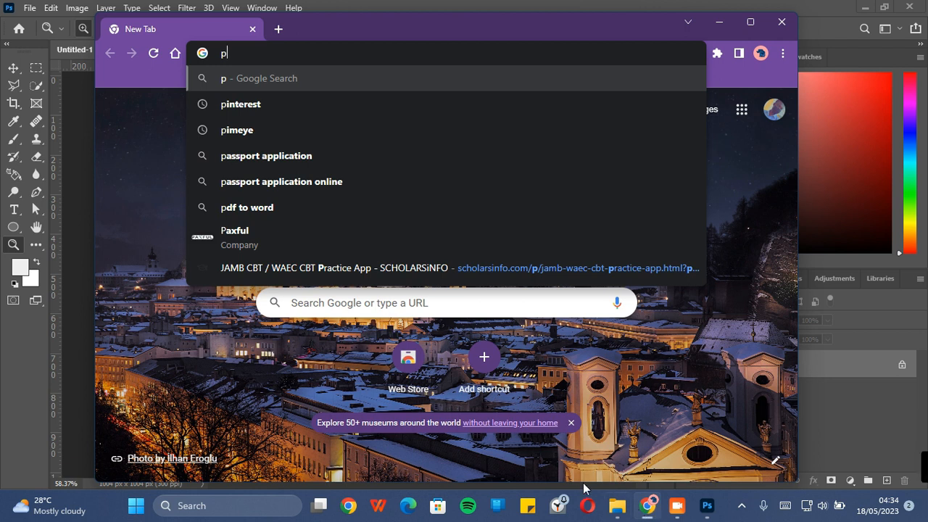
pyautogui.press('Down')
pyautogui.click(285, 102)
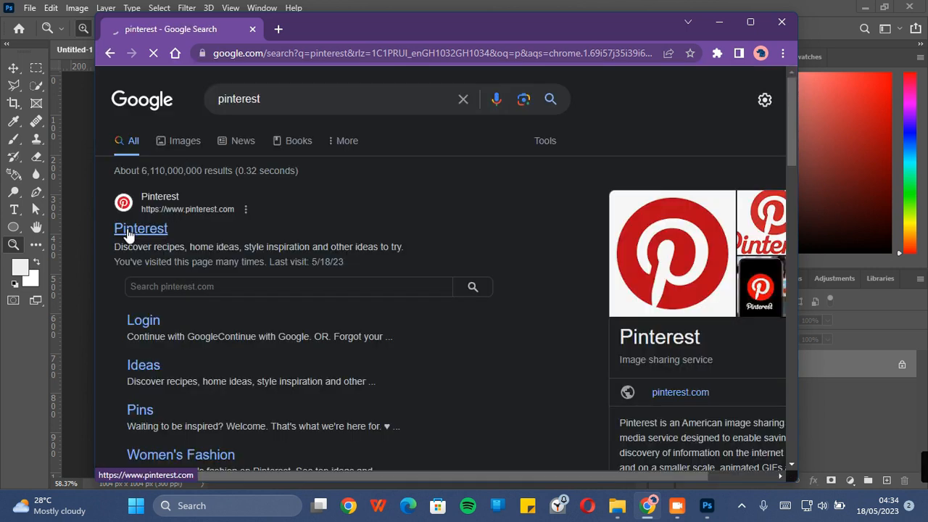
pyautogui.click(127, 228)
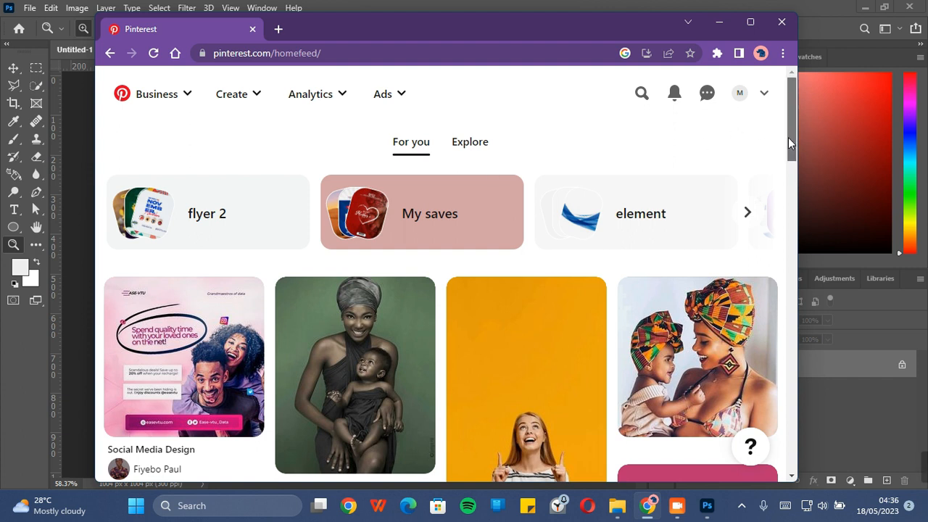
# Browse the Pinterest home feed and open the pin of the mother in a green headwrap holding her baby
pyautogui.moveTo(788, 137); pyautogui.dragTo(810, 217)
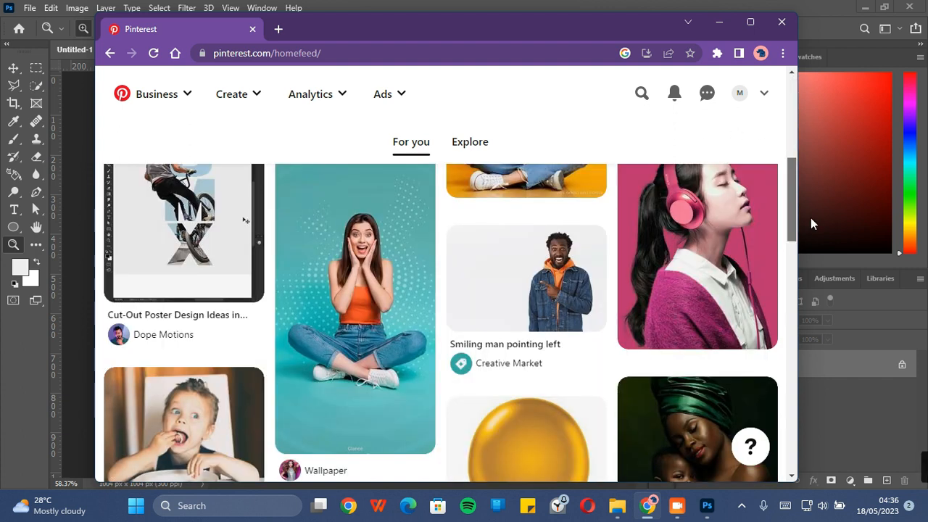
pyautogui.moveTo(811, 219); pyautogui.dragTo(835, 259)
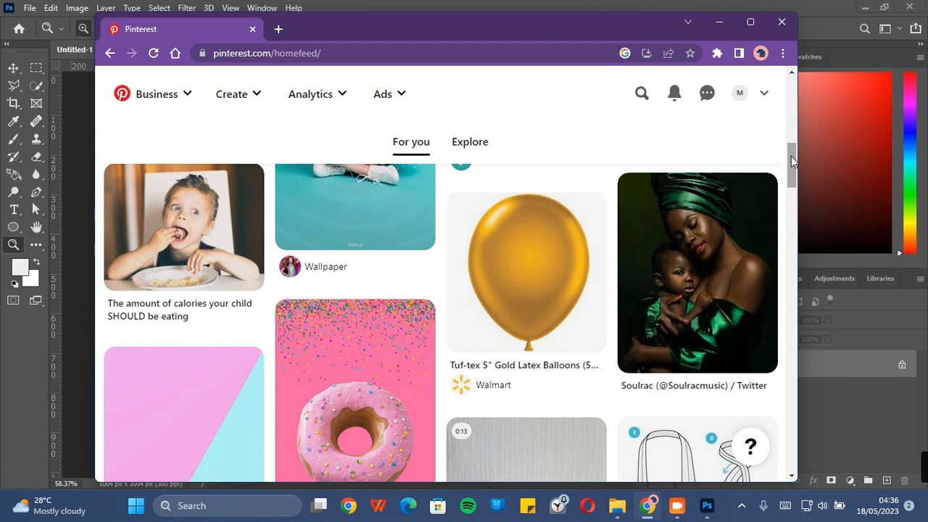
pyautogui.click(713, 282)
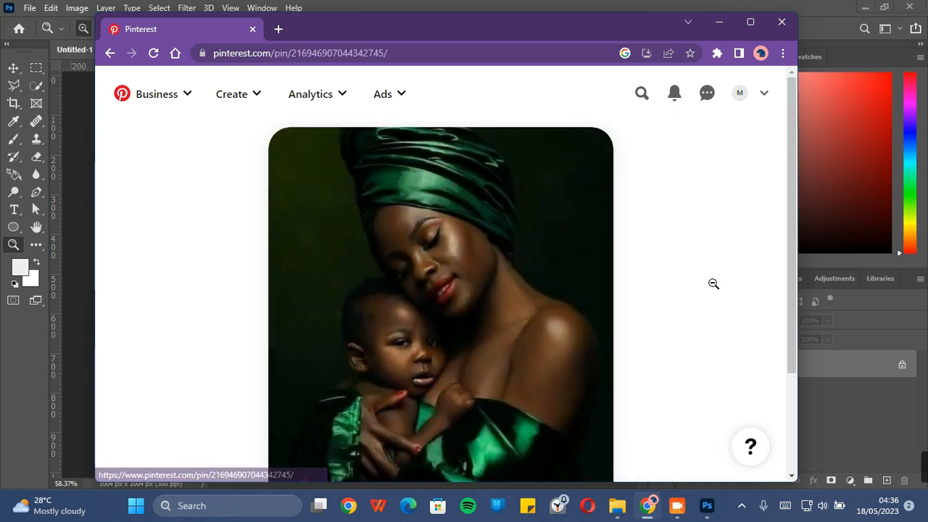
# Maximize the browser window and download the mother-and-baby image from the pin's options
pyautogui.moveTo(794, 159)
pyautogui.mouseDown()
pyautogui.moveTo(796, 226)
pyautogui.moveTo(807, 172)
pyautogui.mouseUp()
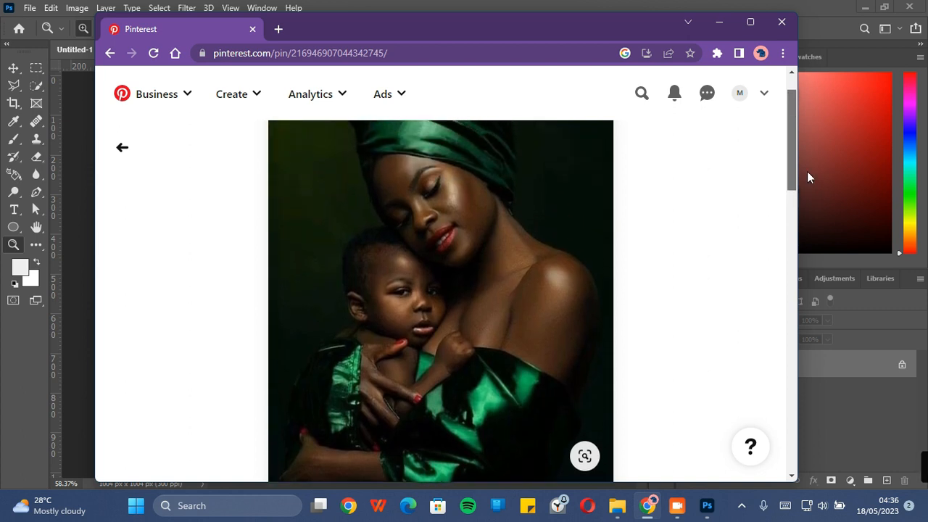
pyautogui.rightClick(426, 185)
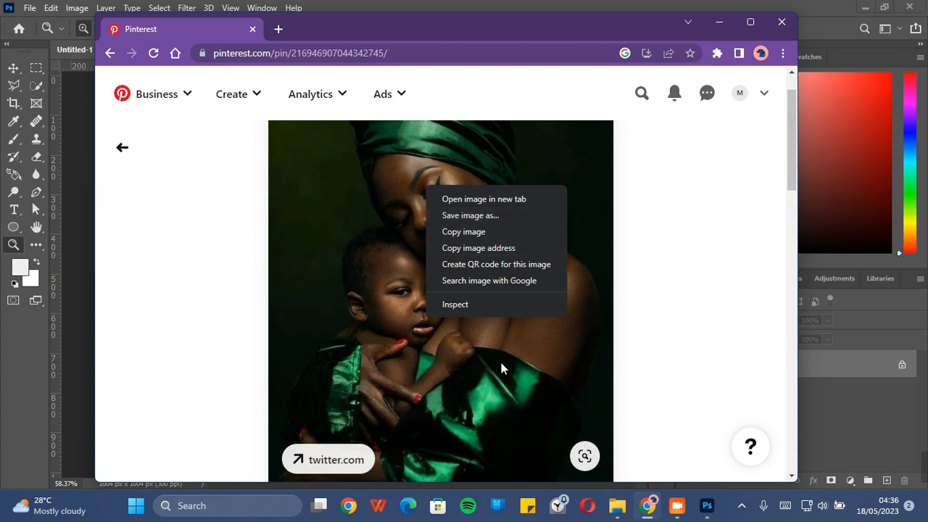
pyautogui.click(794, 119)
pyautogui.click(756, 27)
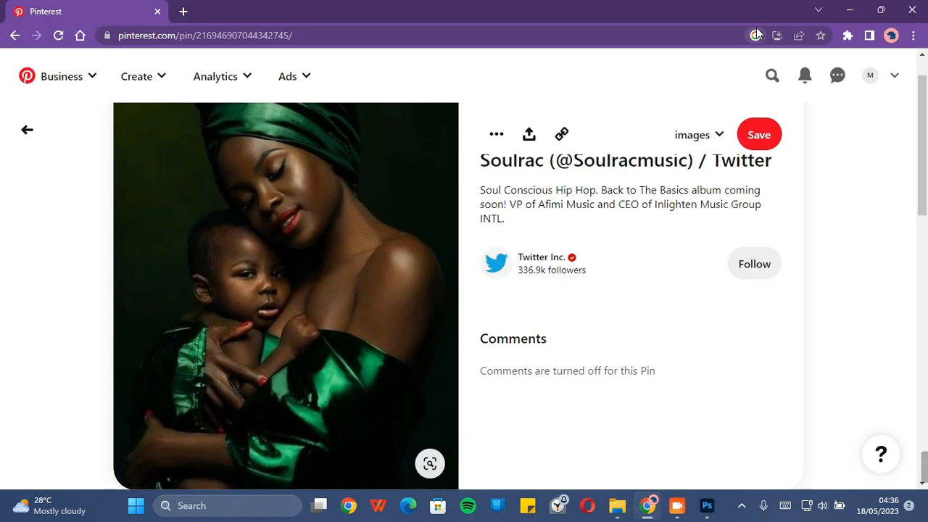
pyautogui.click(499, 136)
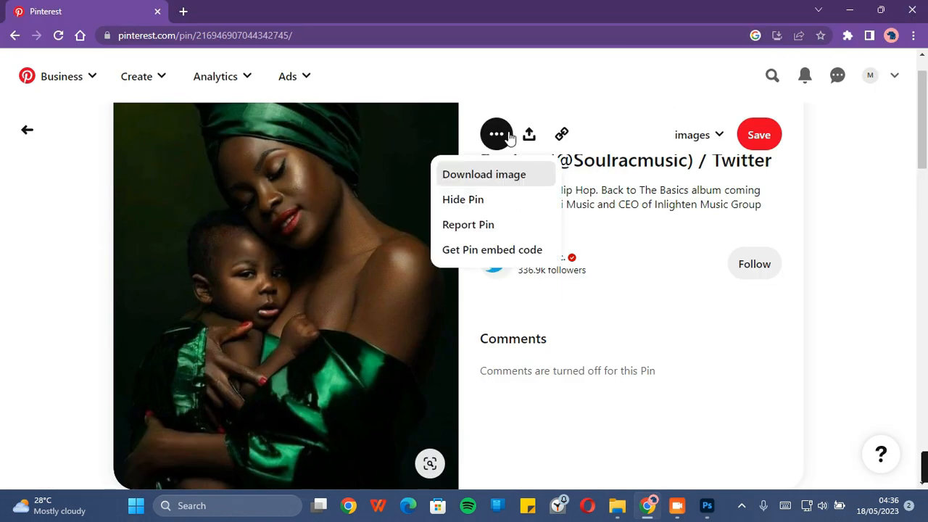
pyautogui.click(505, 180)
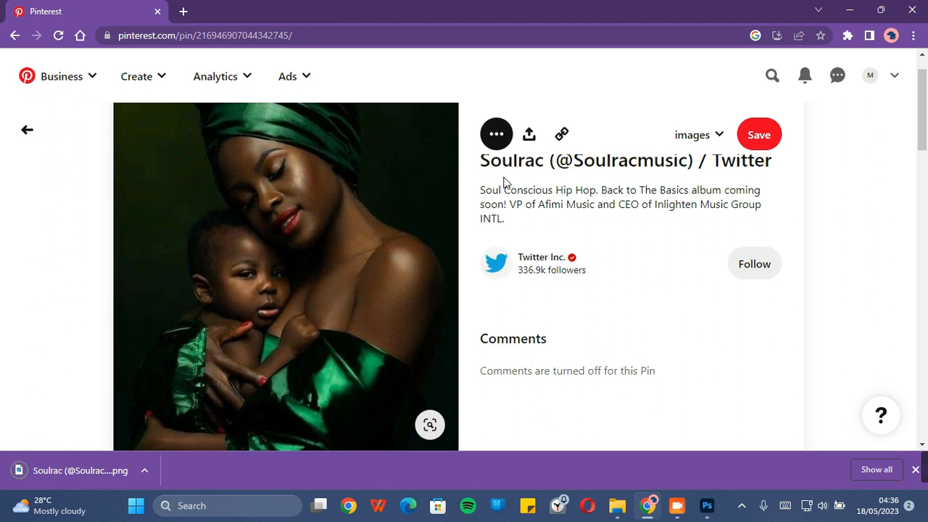
# Open the downloaded portrait, then locate it in File Explorer in New folder (2) within Downloads and maximize the folder window
pyautogui.click(145, 471)
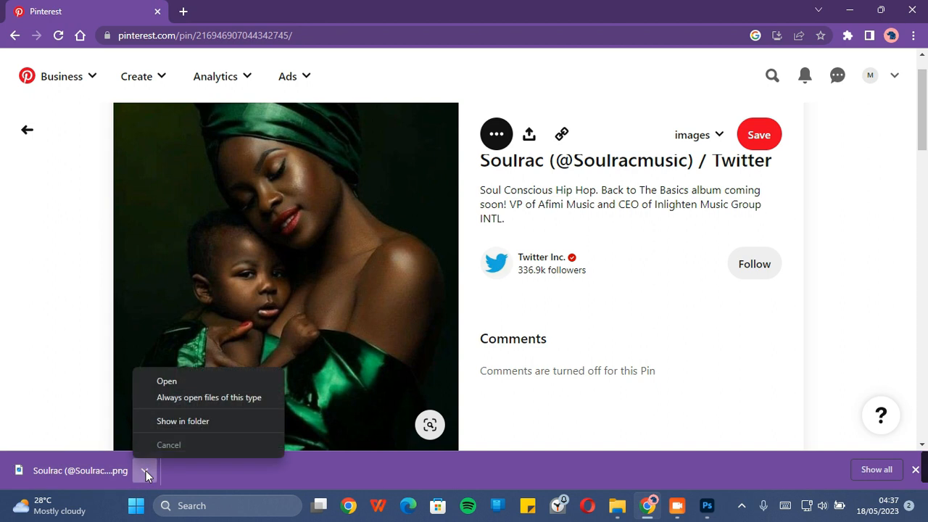
pyautogui.click(177, 380)
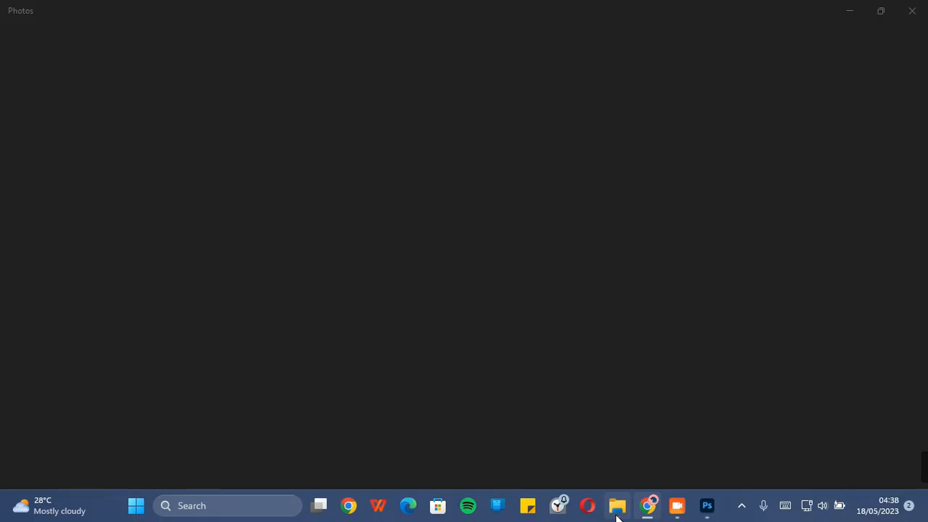
pyautogui.click(617, 513)
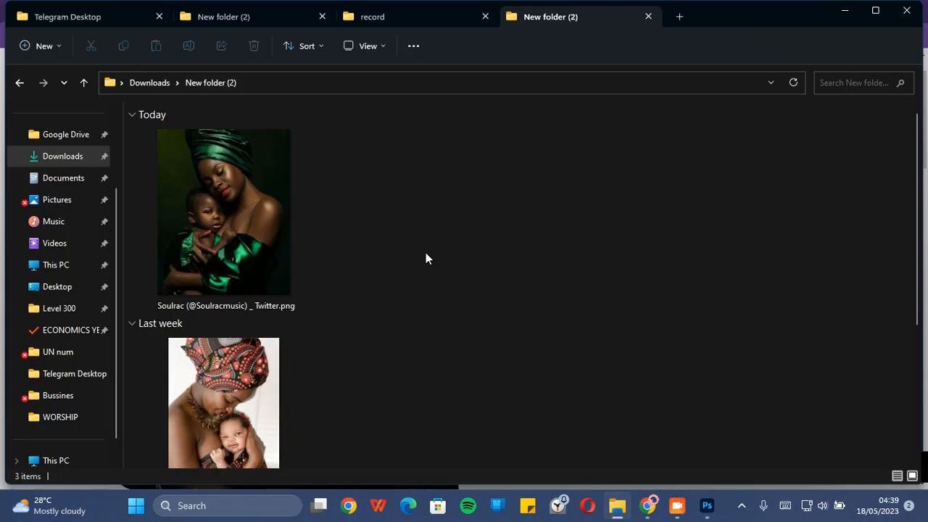
pyautogui.scroll(-3, 426, 258)
pyautogui.scroll(1, 426, 258)
pyautogui.scroll(3, 426, 258)
pyautogui.click(877, 12)
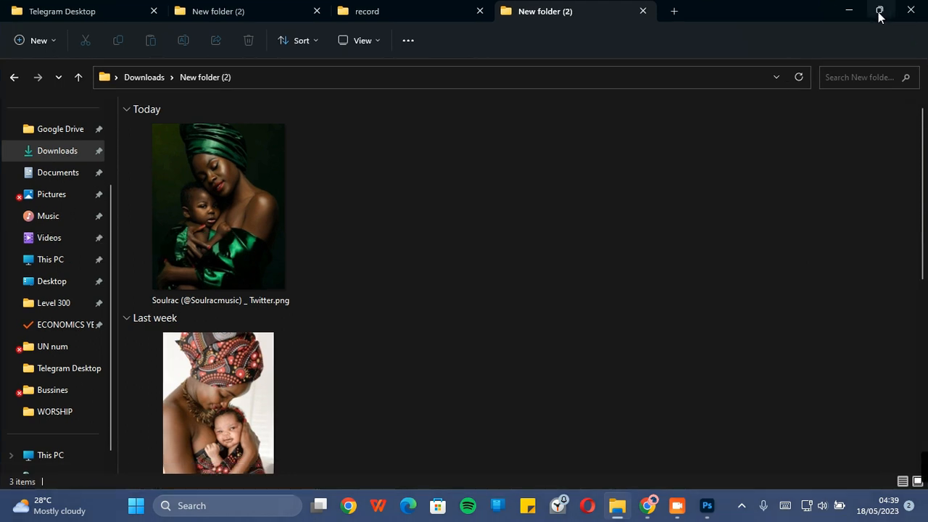
# Switch back to Photoshop and add a Solid Color fill layer in red (#d40000) above the background
pyautogui.click(710, 507)
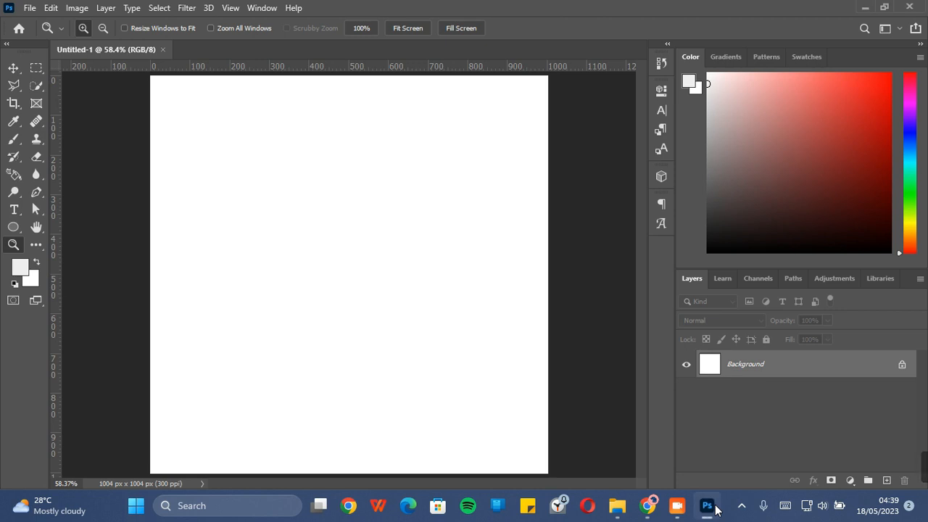
pyautogui.click(851, 479)
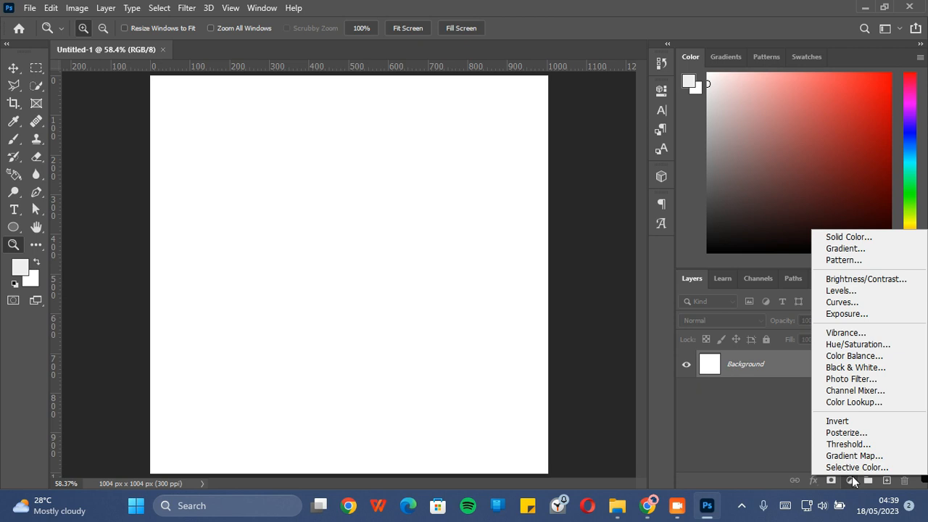
pyautogui.click(855, 240)
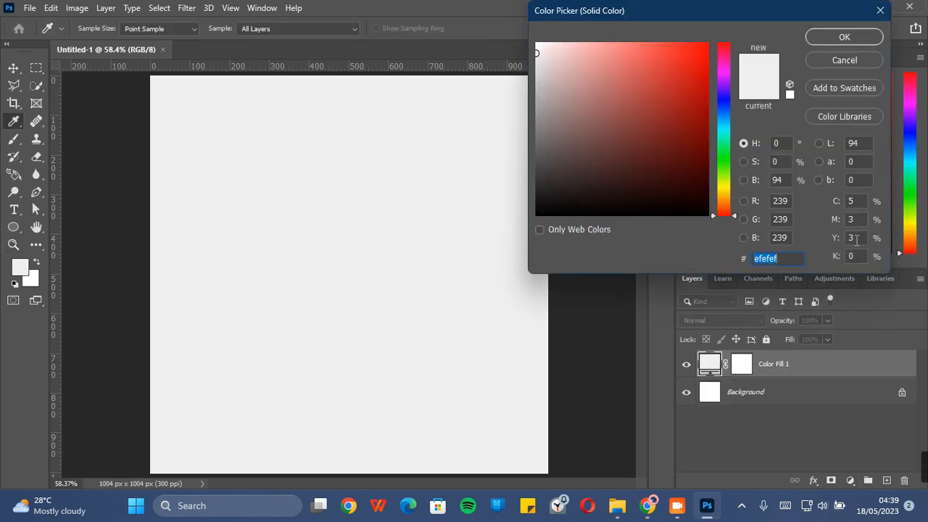
pyautogui.click(708, 71)
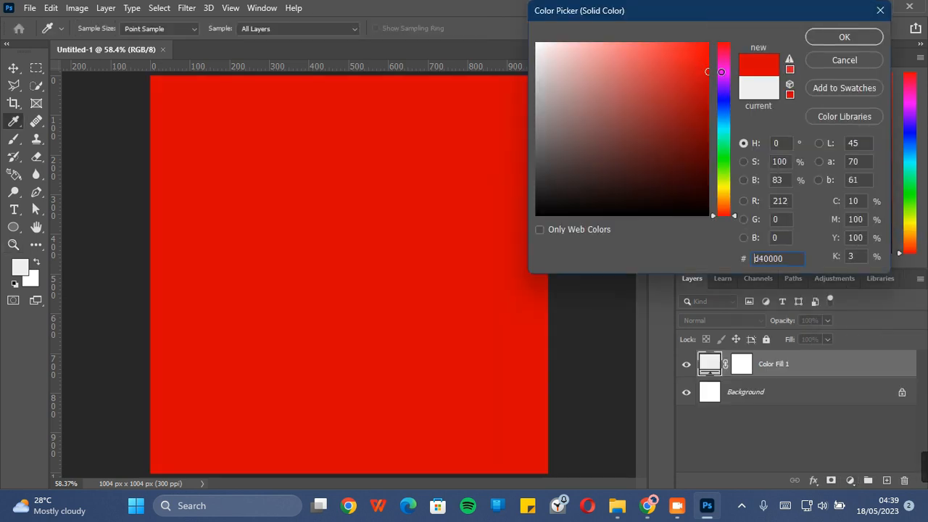
pyautogui.click(841, 36)
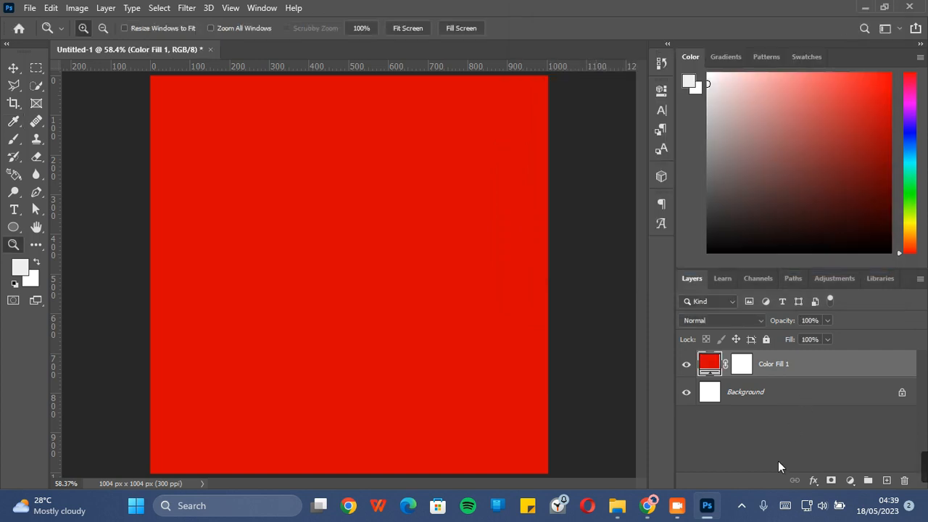
# Place the downloaded mother-and-baby PNG from File Explorer into the document and align it with the canvas's right edge at X 602.50 px
pyautogui.click(617, 505)
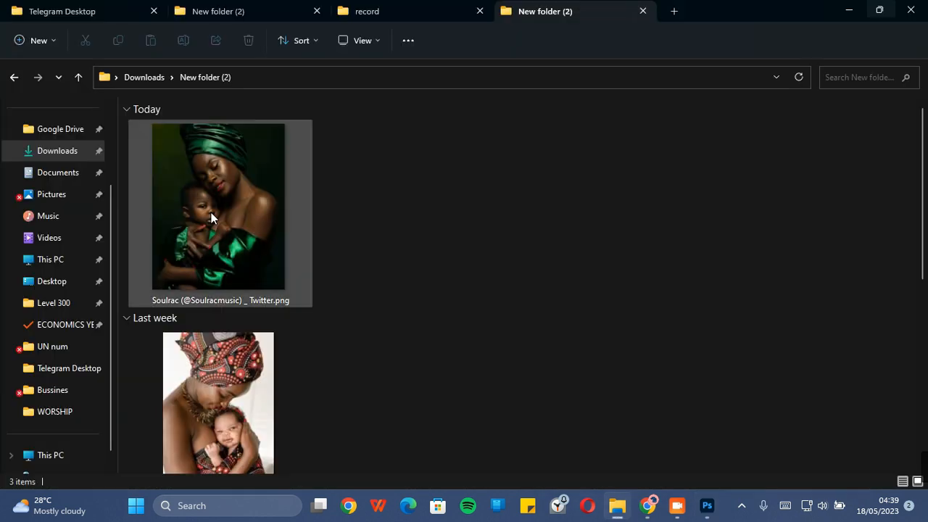
pyautogui.moveTo(211, 213); pyautogui.dragTo(356, 268)
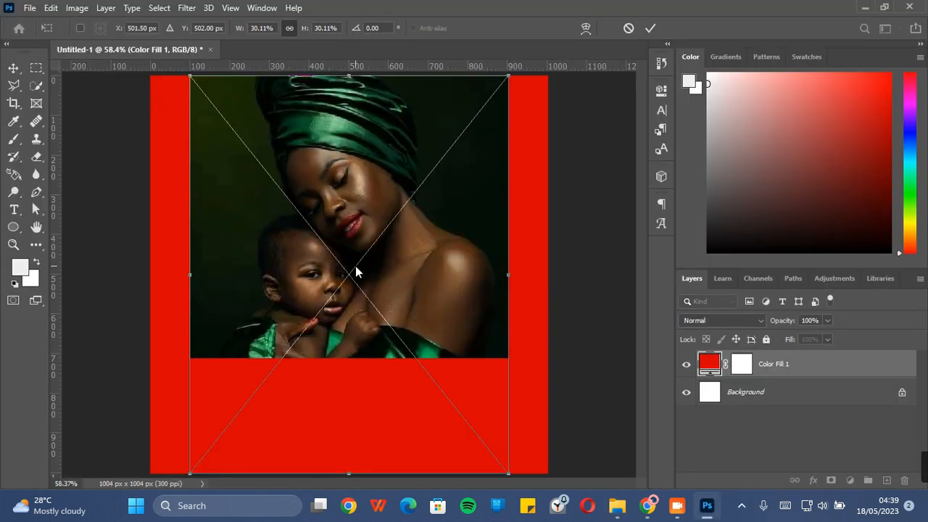
pyautogui.moveTo(444, 258); pyautogui.dragTo(489, 262)
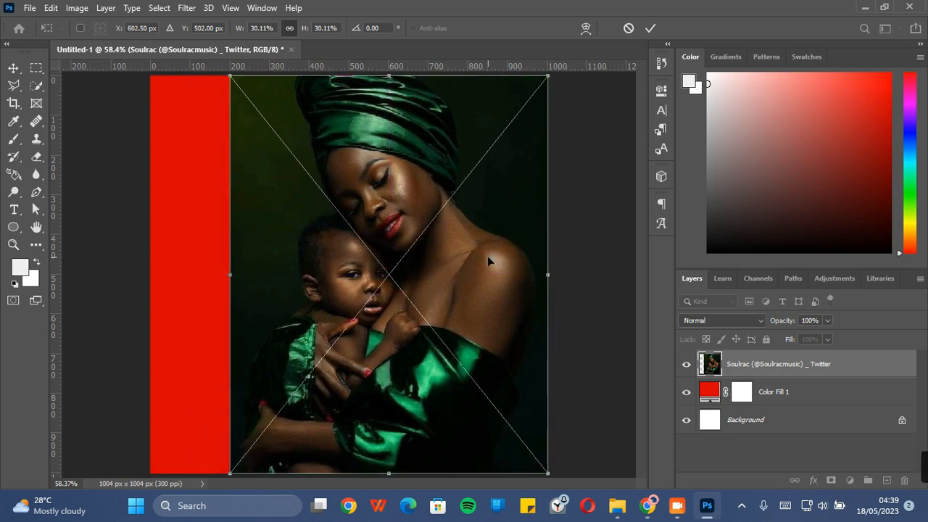
pyautogui.press('Return')
pyautogui.press('z')
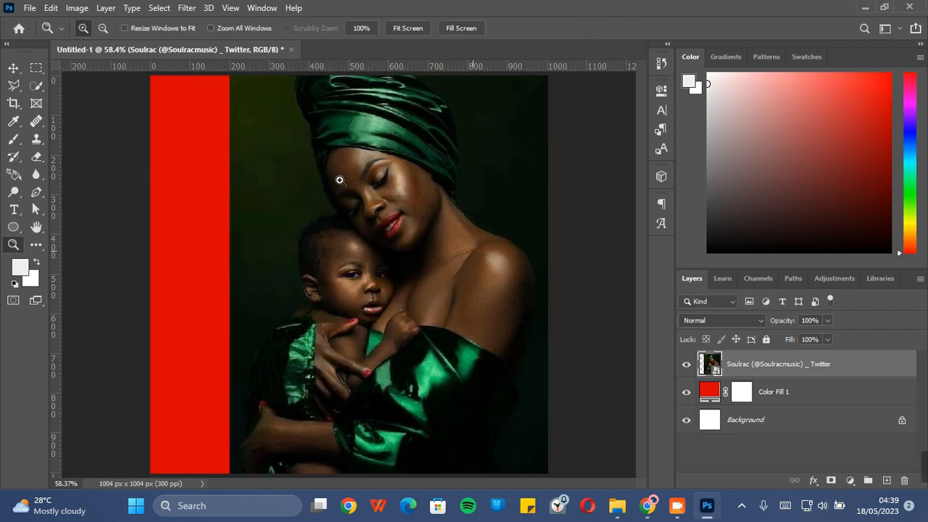
# Rasterize the placed portrait layer
pyautogui.click(12, 68)
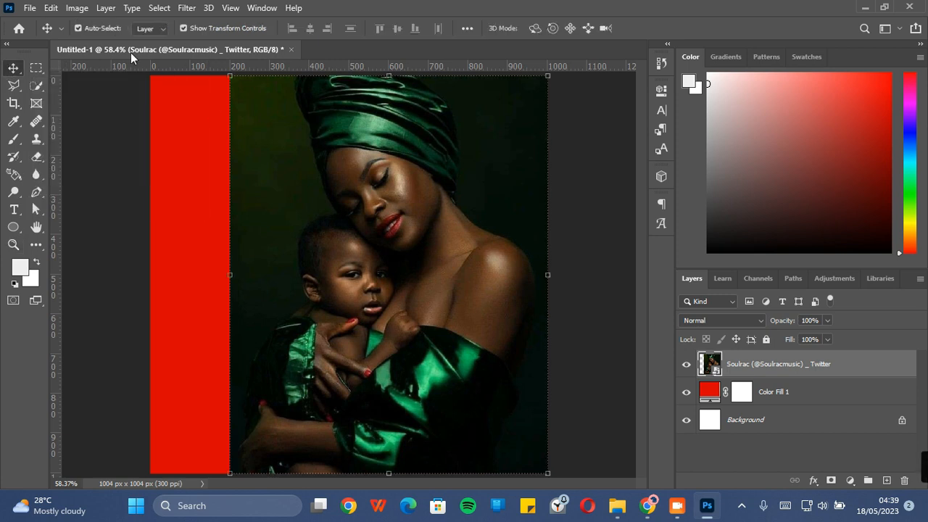
pyautogui.rightClick(740, 366)
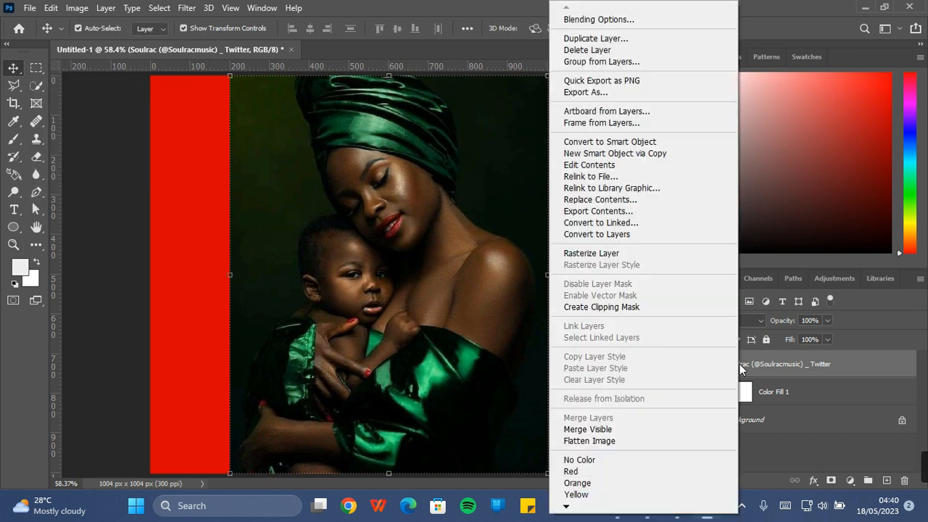
pyautogui.click(637, 259)
# Select the full-height red strip beside the portrait with a slight overlap, fill it using Content-Aware at 100% opacity, and deselect
pyautogui.click(36, 67)
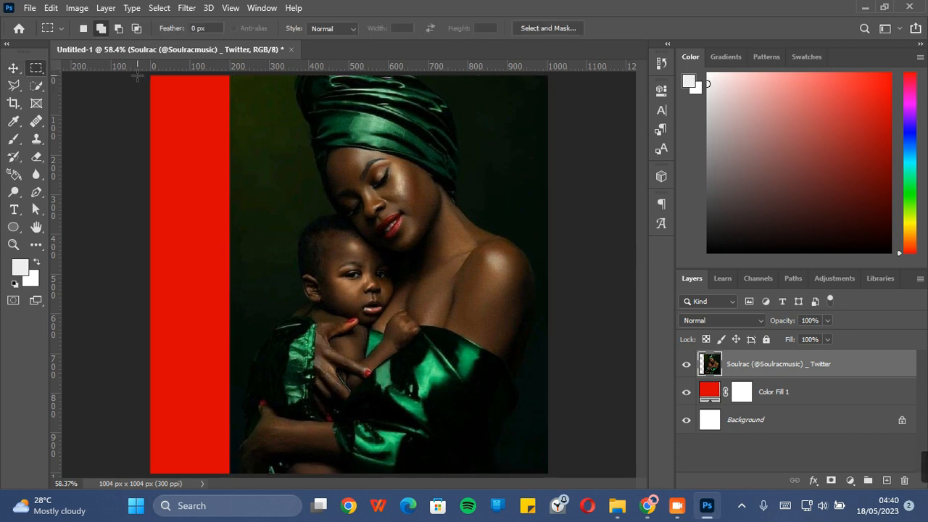
pyautogui.moveTo(150, 75); pyautogui.dragTo(235, 472)
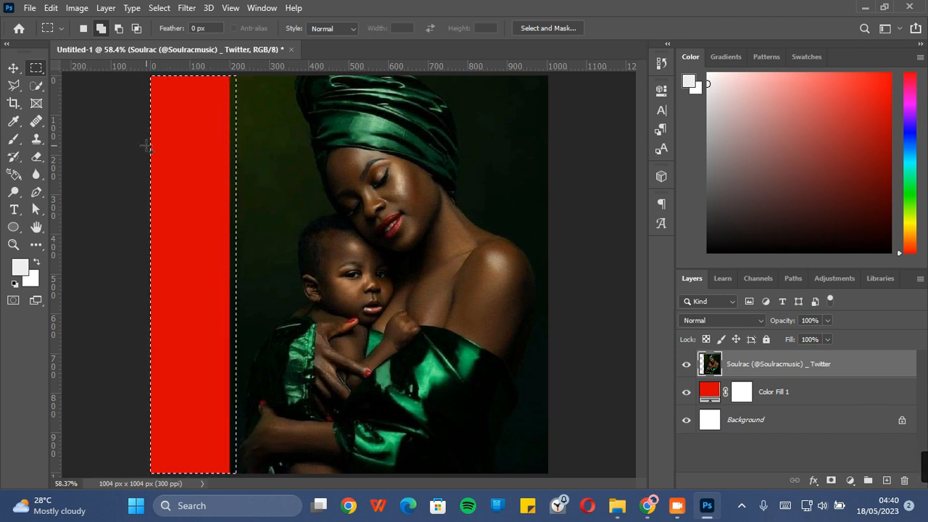
pyautogui.click(51, 8)
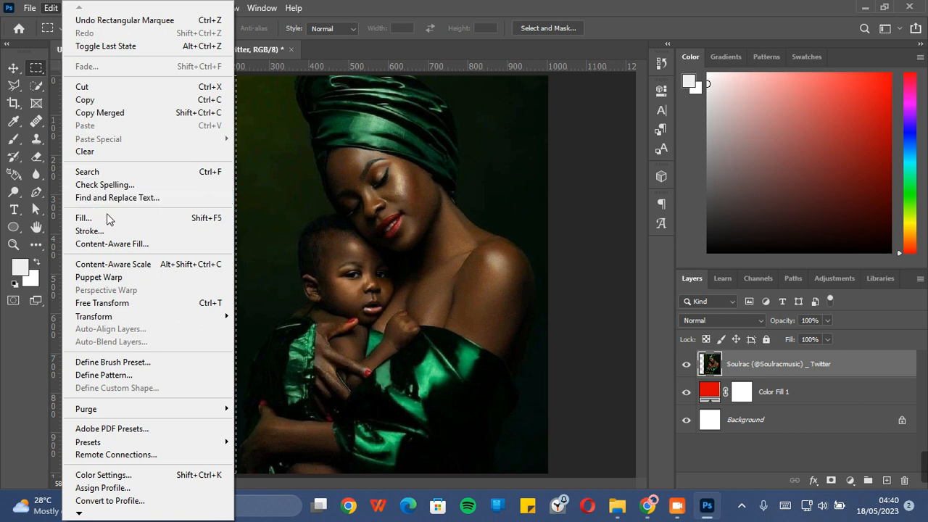
pyautogui.click(174, 220)
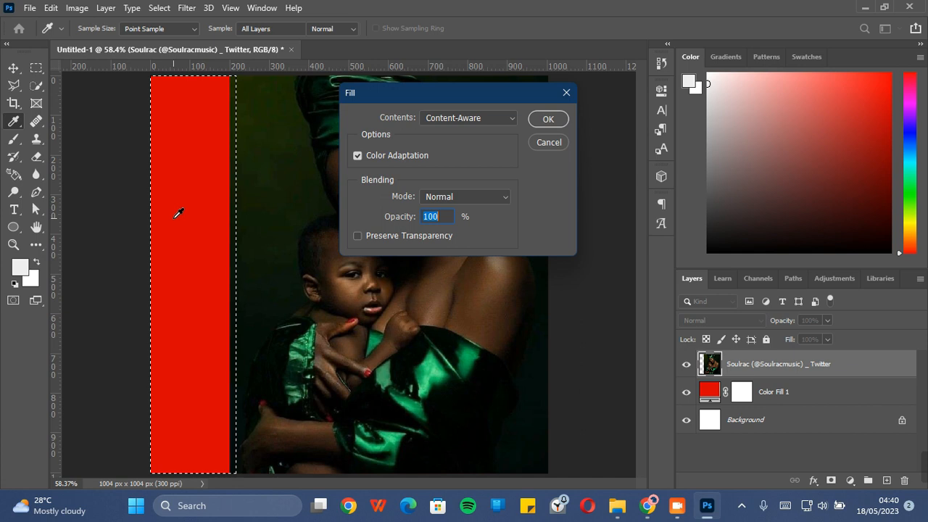
pyautogui.press('Escape')
pyautogui.press('m')
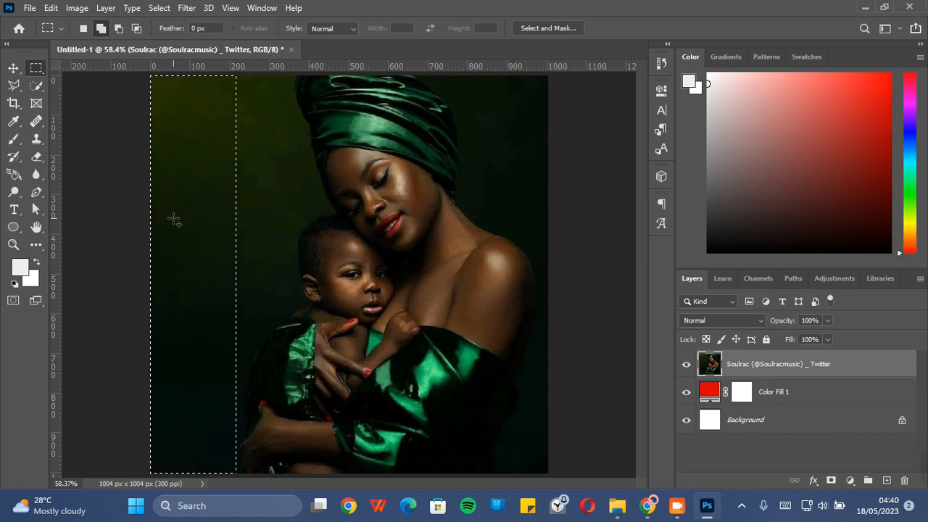
pyautogui.hotkey('ctrl', 'd')
pyautogui.click(850, 480)
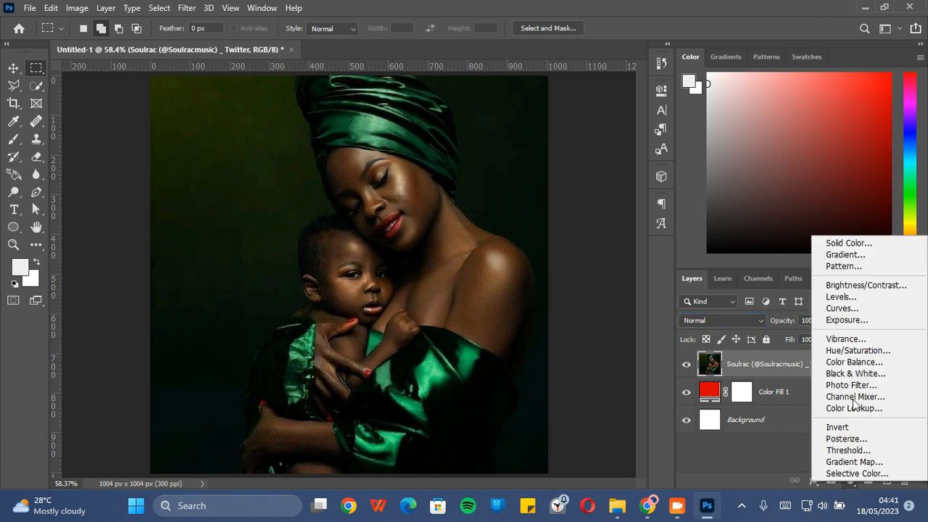
pyautogui.click(845, 257)
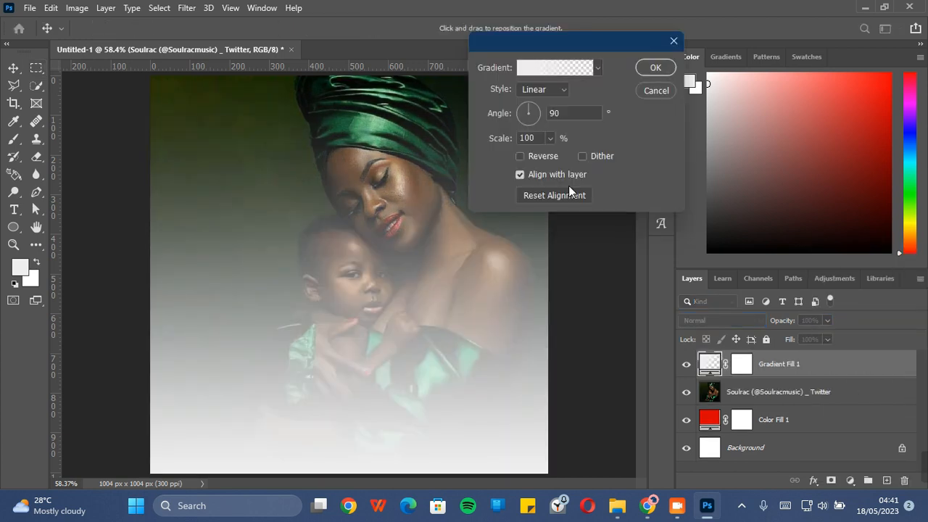
pyautogui.click(656, 90)
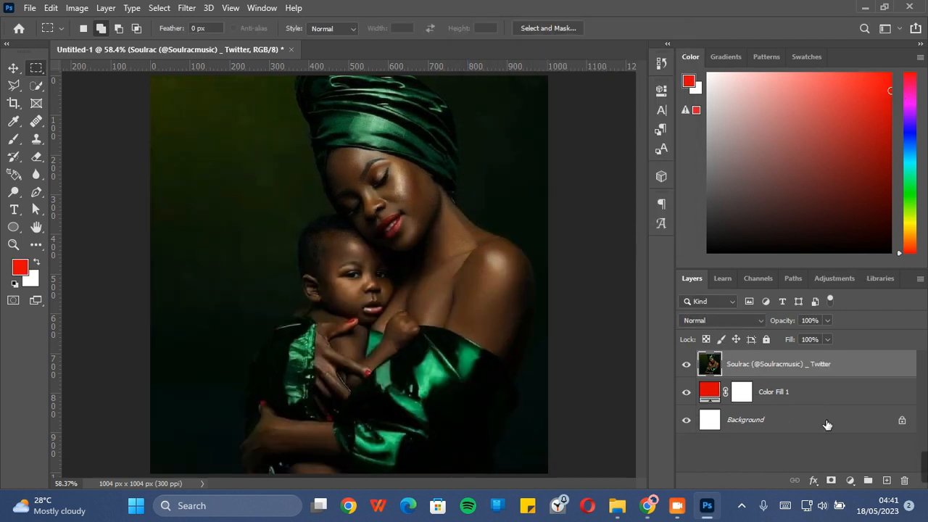
# Add a linear red-to-transparent Gradient fill layer above the portrait with its angle set to -0.1°
pyautogui.click(851, 481)
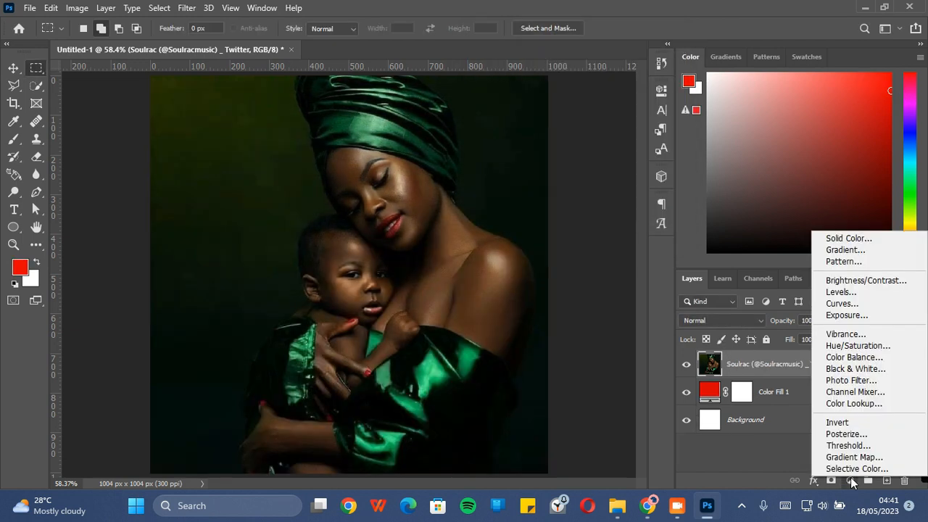
pyautogui.click(844, 251)
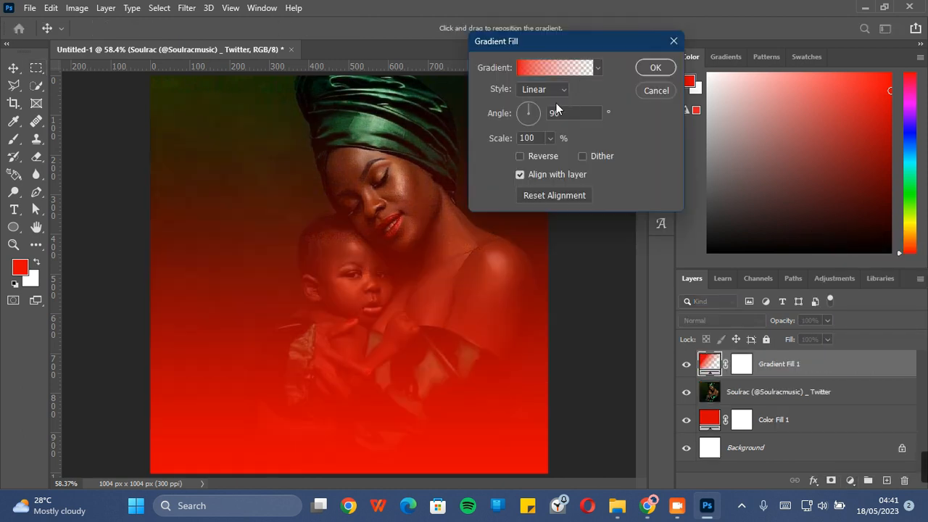
pyautogui.click(540, 114)
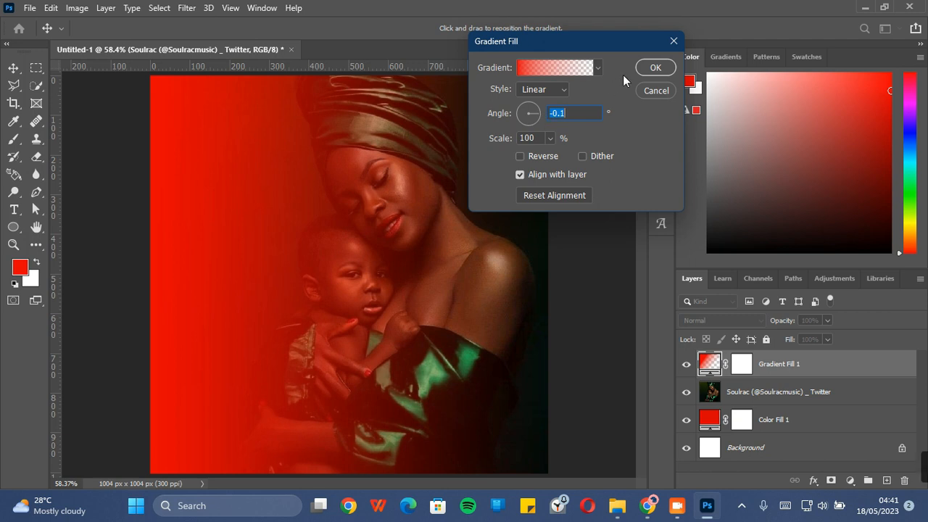
pyautogui.click(655, 68)
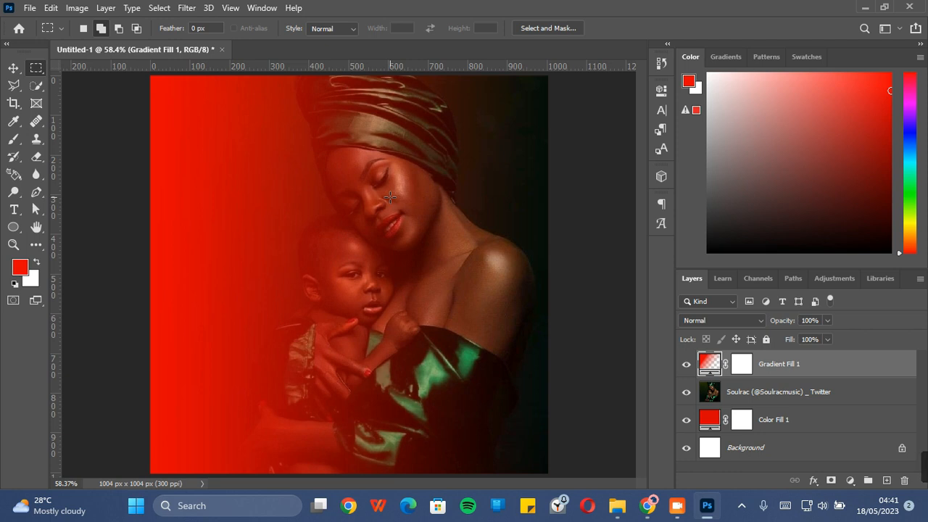
# Place two horizontal guides just inside the canvas's upper and lower edges
pyautogui.press('v')
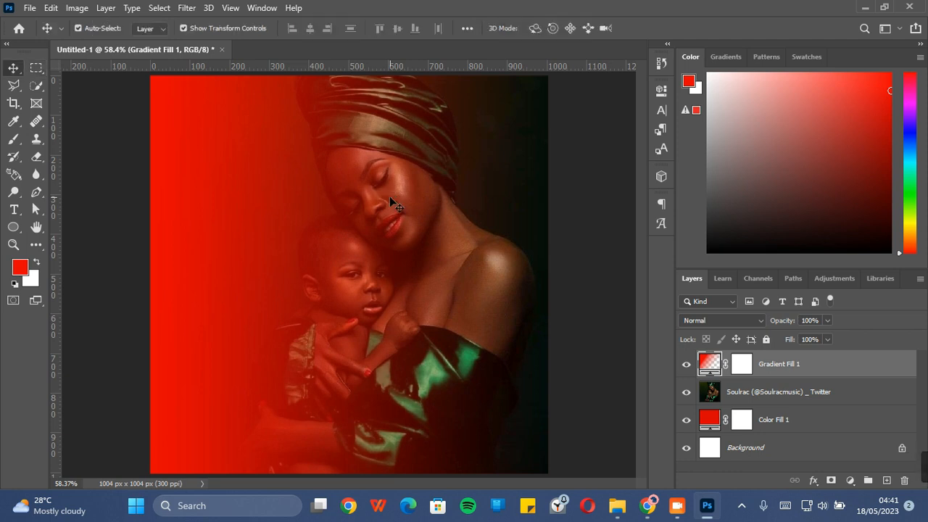
pyautogui.moveTo(402, 69); pyautogui.dragTo(401, 91)
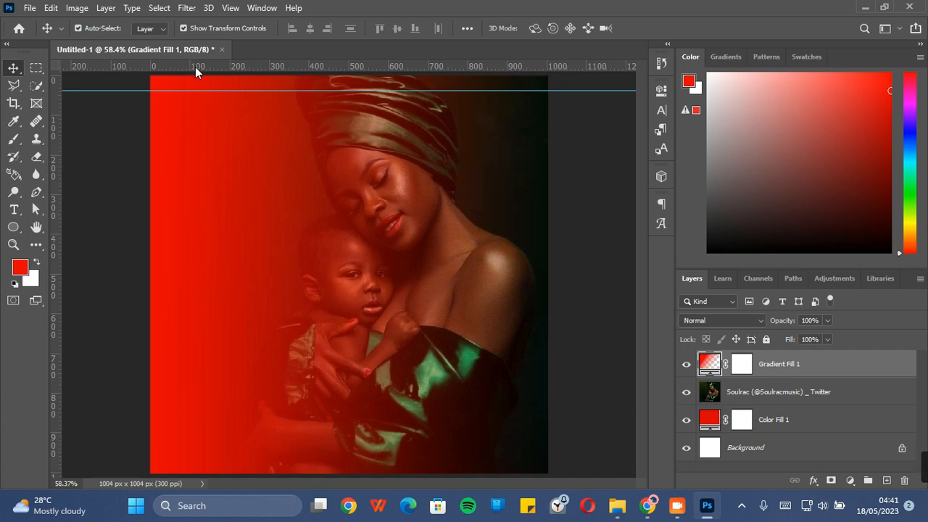
pyautogui.moveTo(195, 66); pyautogui.dragTo(214, 462)
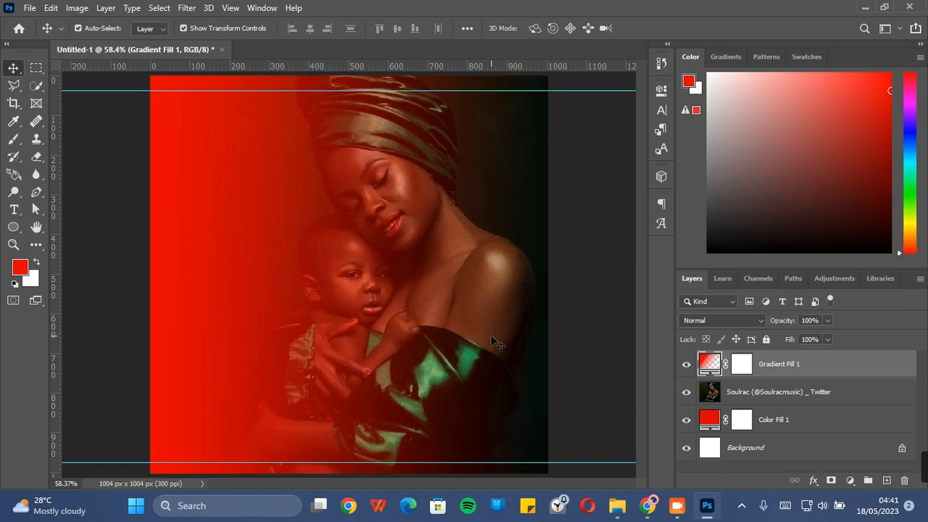
# Nudge the portrait layer slightly to the right so the mother and baby sit nearer the canvas's right edge, and deselect the layer
pyautogui.click(768, 399)
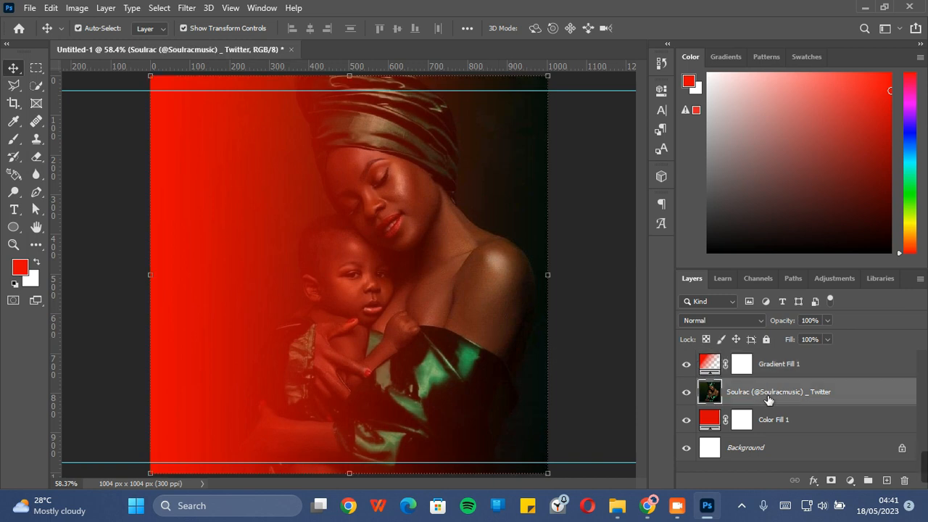
pyautogui.press('Right')
pyautogui.press('Right')
pyautogui.press('Right')
pyautogui.press('Right')
pyautogui.press('Right')
pyautogui.press('Right')
pyautogui.press('Right')
pyautogui.press('Right')
pyautogui.press('Right')
pyautogui.press('Right')
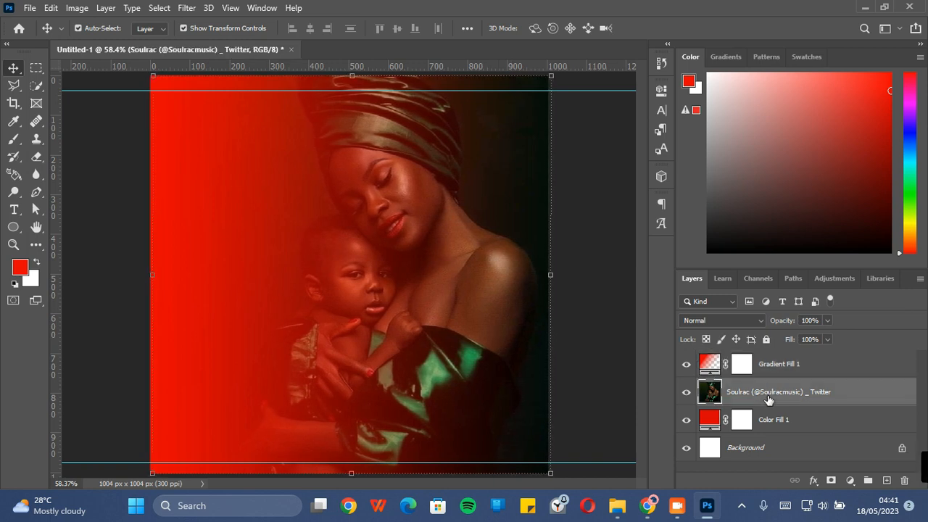
pyautogui.press('Right')
pyautogui.press('Right')
pyautogui.press('Right')
pyautogui.press('Right')
pyautogui.press('Right')
pyautogui.press('Right')
pyautogui.press('Right')
pyautogui.press('Right')
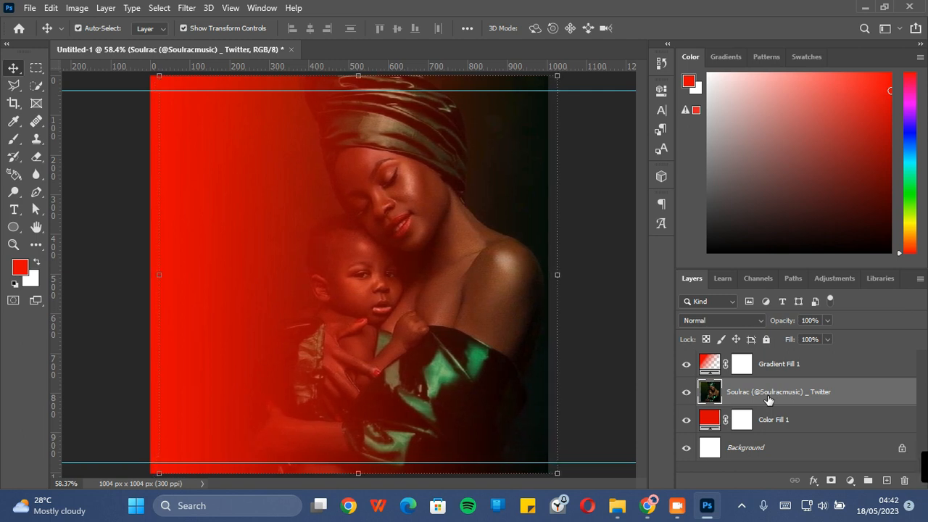
pyautogui.press('Right')
pyautogui.click(599, 301)
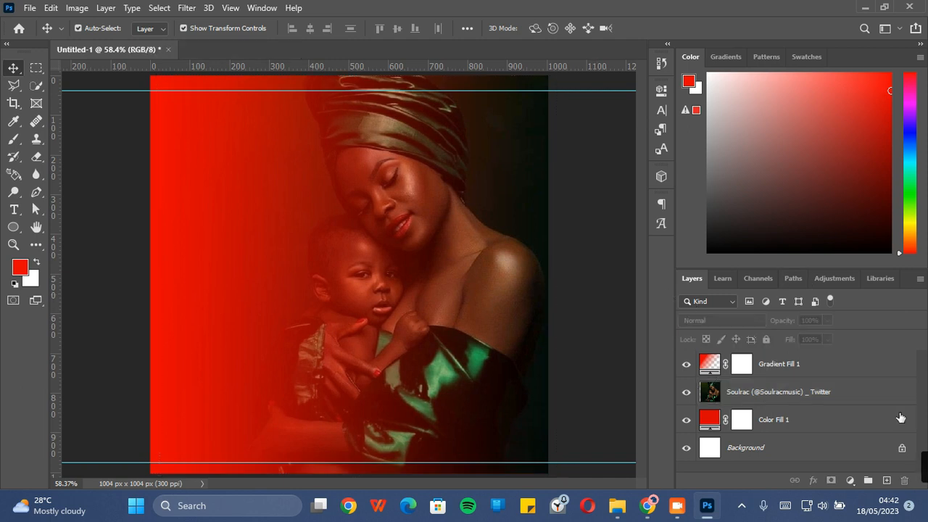
# Place the orange geometric pattern from File Explorer above the gradient fill, covering the canvas, in Soft Light mode with a layer mask
pyautogui.click(848, 358)
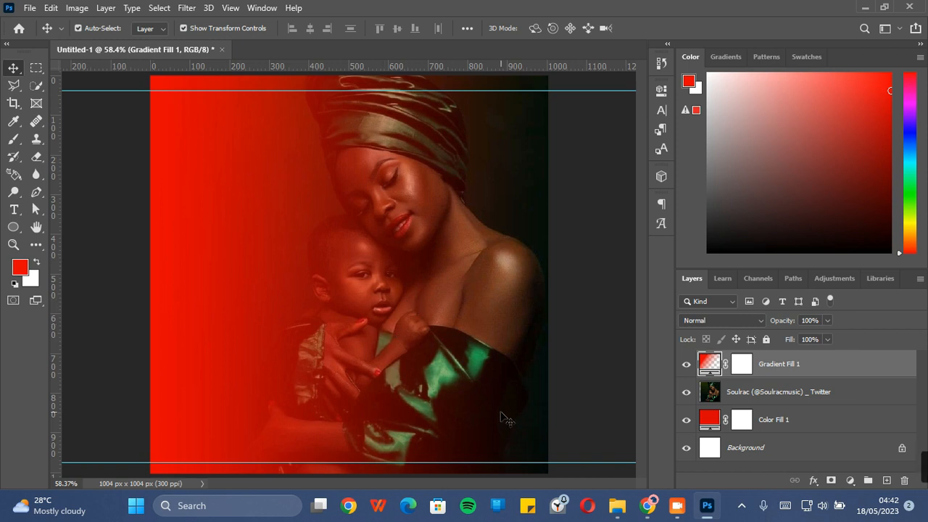
pyautogui.moveTo(613, 515)
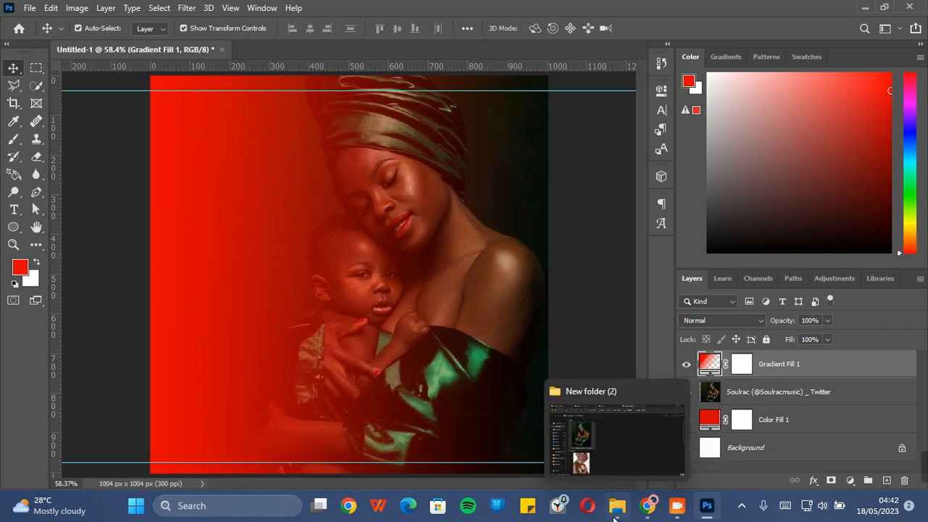
pyautogui.click(614, 517)
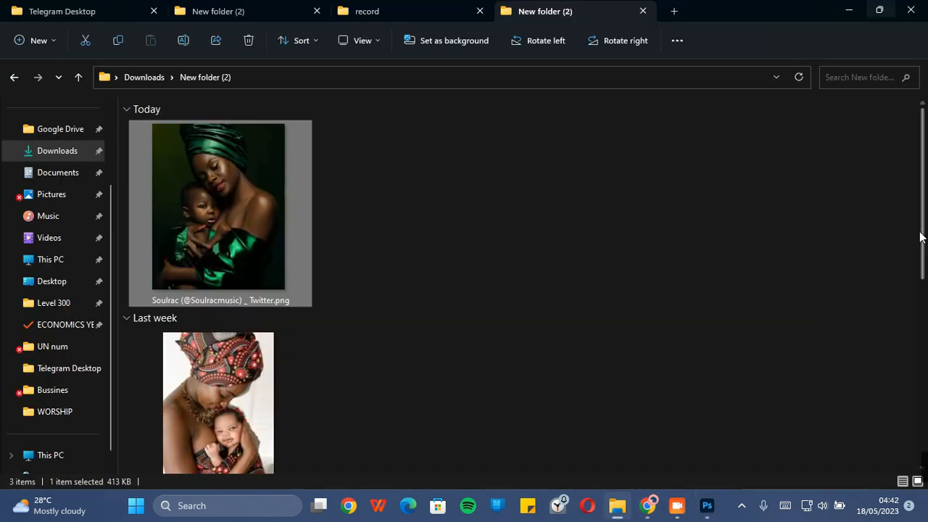
pyautogui.scroll(-3, 922, 286)
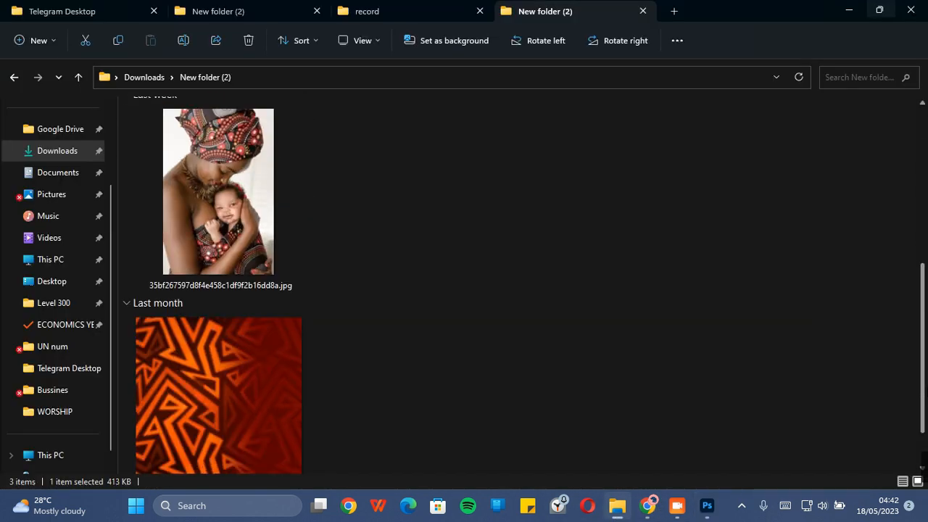
pyautogui.click(269, 373)
pyautogui.moveTo(707, 501)
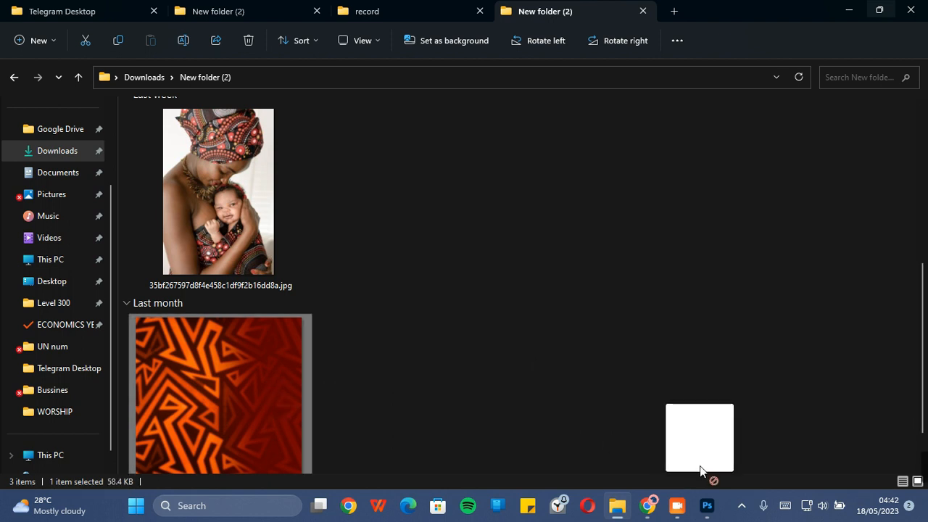
pyautogui.click(707, 502)
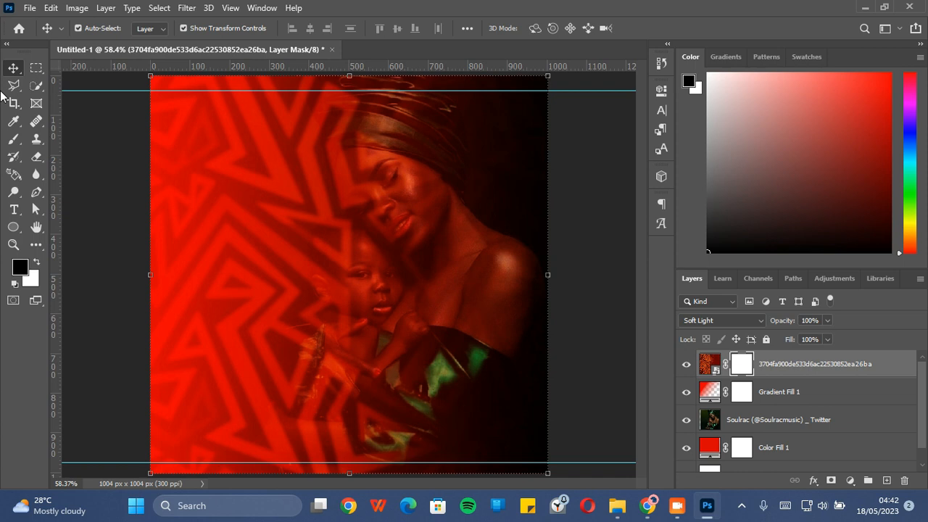
# Paint black on the pattern's layer mask with a 369 px Soft Round brush to clear the pattern from the mother and baby
pyautogui.click(14, 142)
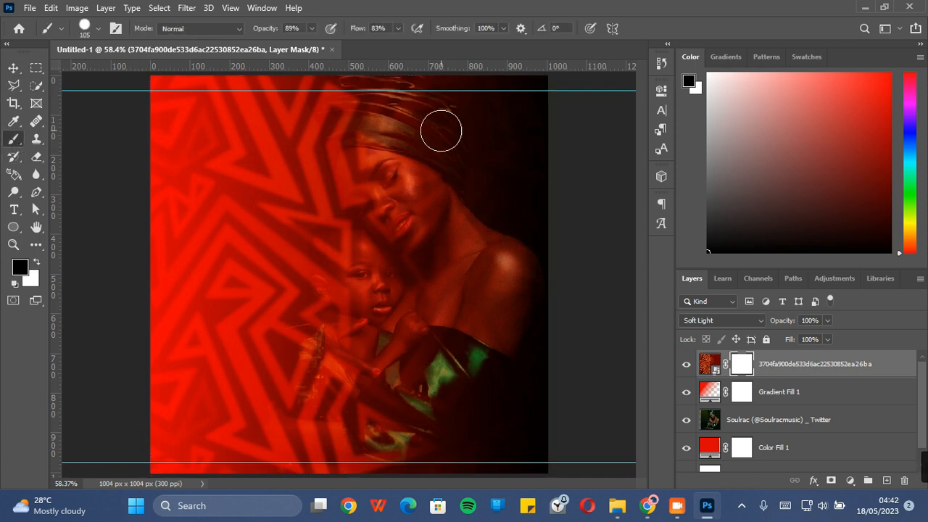
pyautogui.click(99, 29)
pyautogui.click(116, 181)
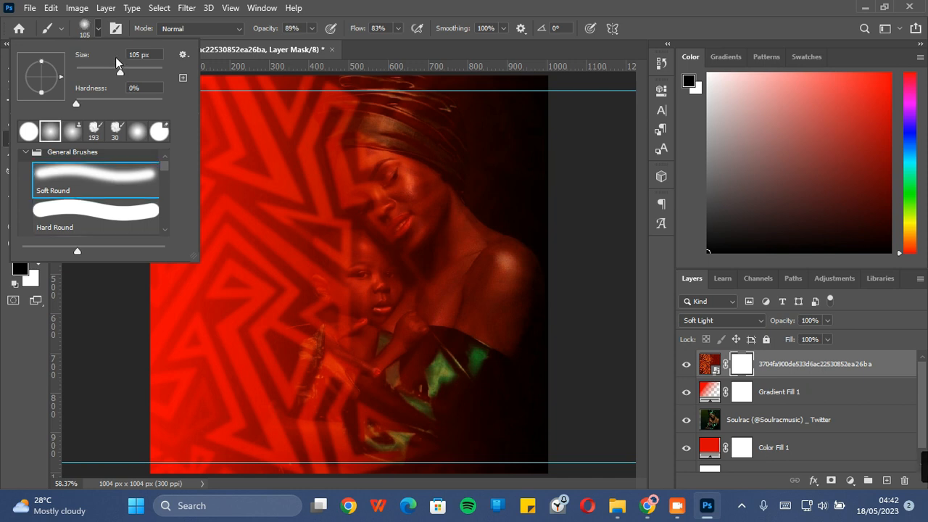
pyautogui.moveTo(107, 66); pyautogui.dragTo(147, 69)
pyautogui.click(135, 70)
pyautogui.click(150, 71)
pyautogui.click(510, 108)
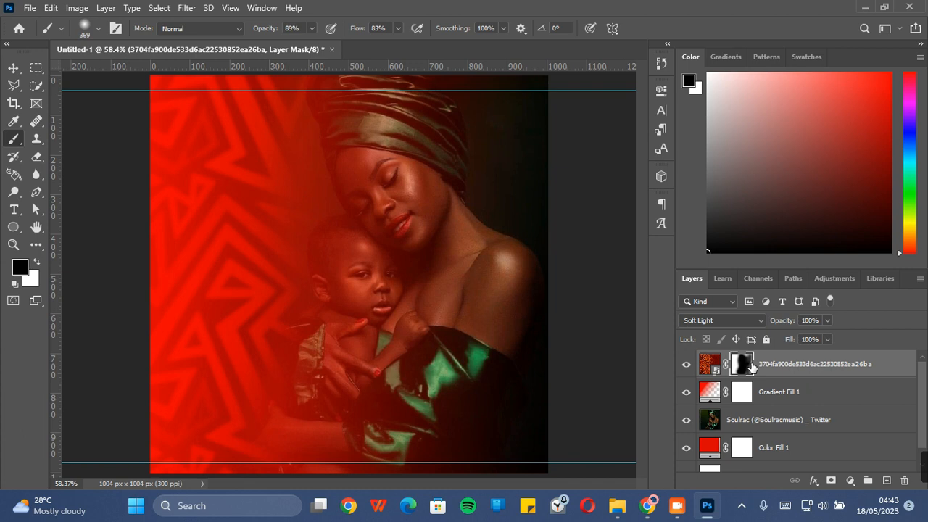
# Apply a Gaussian Blur with a 1.5 px radius to the portrait layer
pyautogui.click(779, 420)
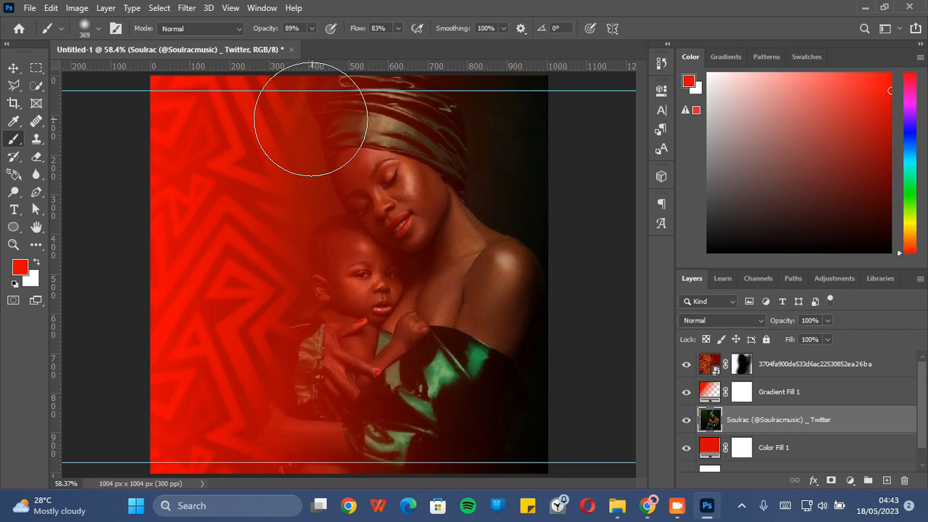
pyautogui.click(187, 7)
pyautogui.moveTo(249, 166)
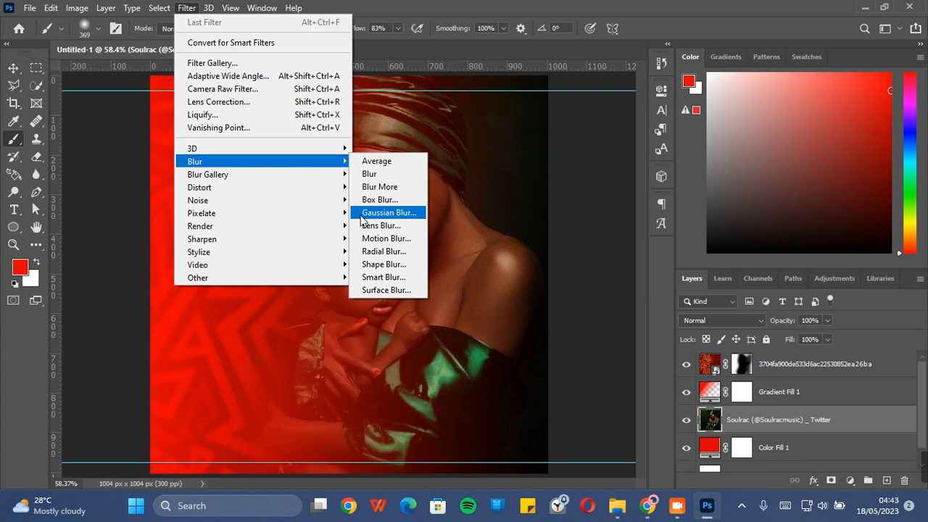
pyautogui.click(392, 210)
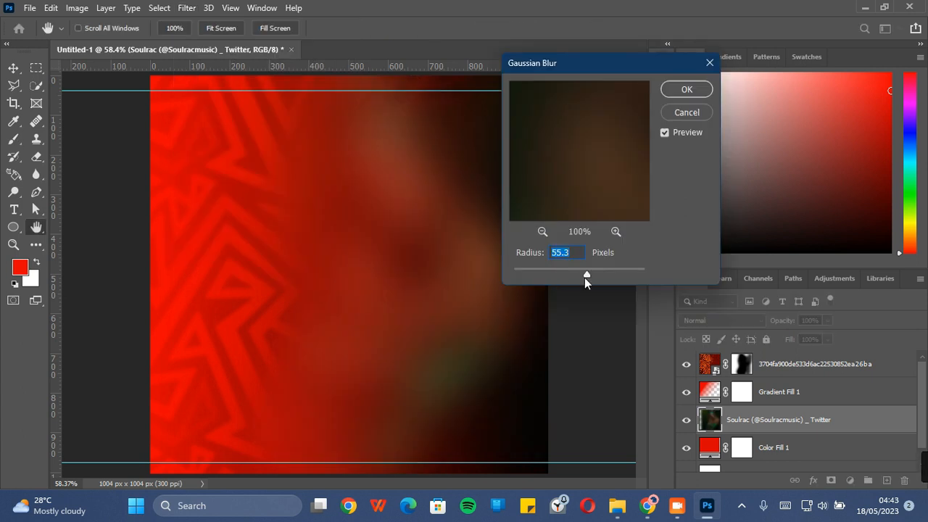
pyautogui.click(586, 277)
pyautogui.moveTo(586, 278); pyautogui.dragTo(524, 273)
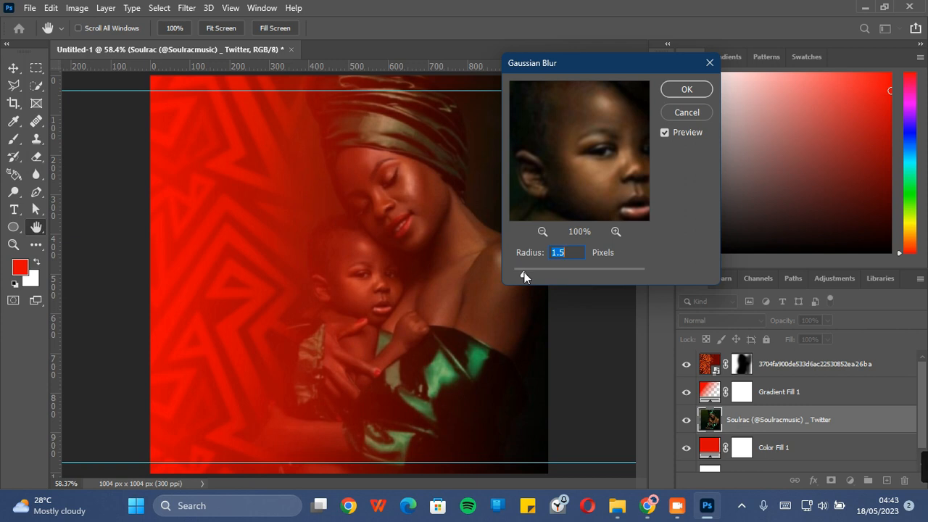
pyautogui.click(664, 93)
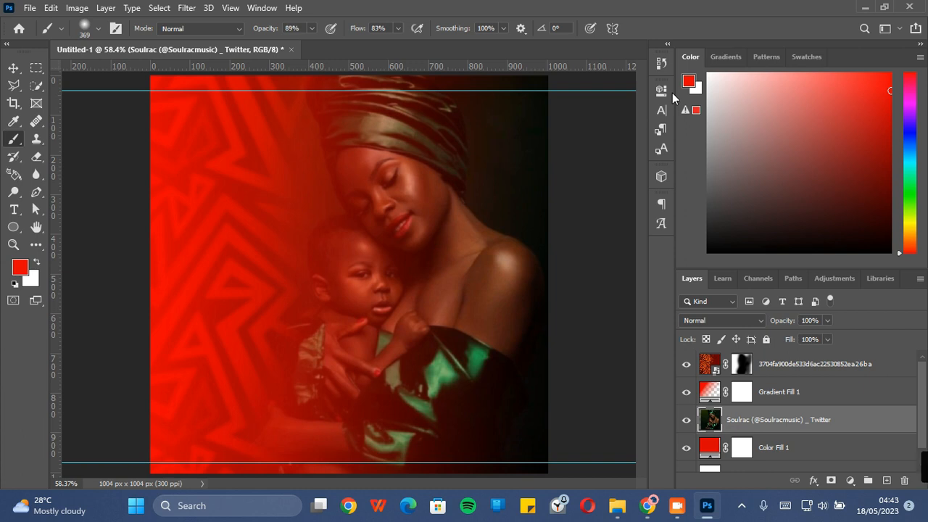
# Switch to Chrome, find Freepik through Google in a new tab, and search the site for "mother day"
pyautogui.moveTo(614, 513)
pyautogui.moveTo(618, 505)
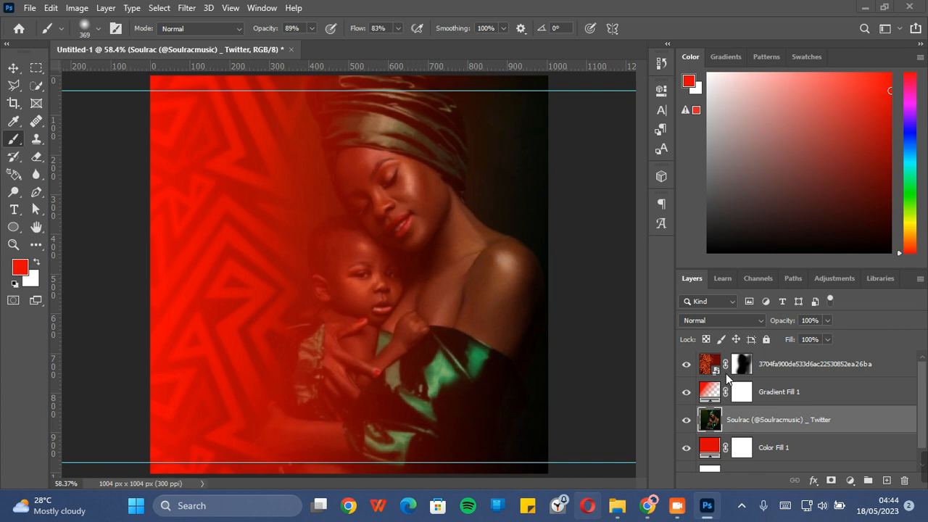
pyautogui.moveTo(652, 512)
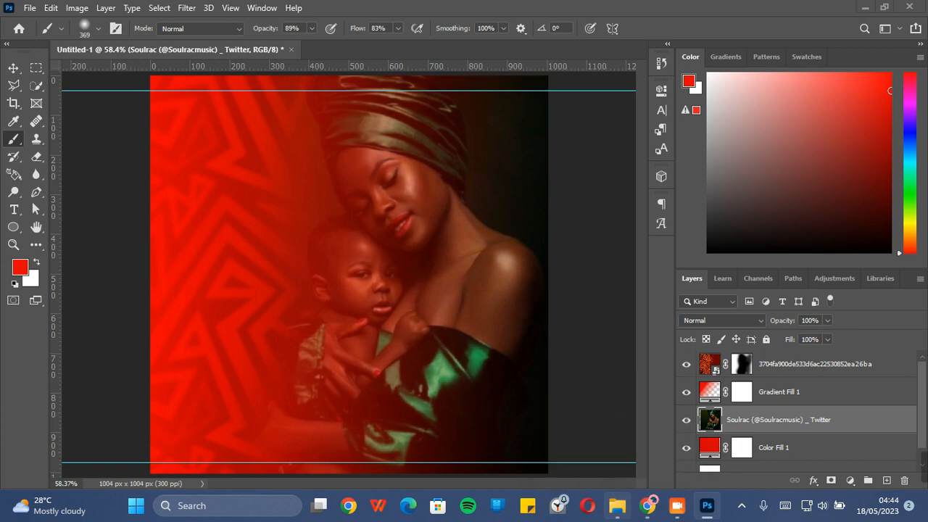
pyautogui.click(651, 510)
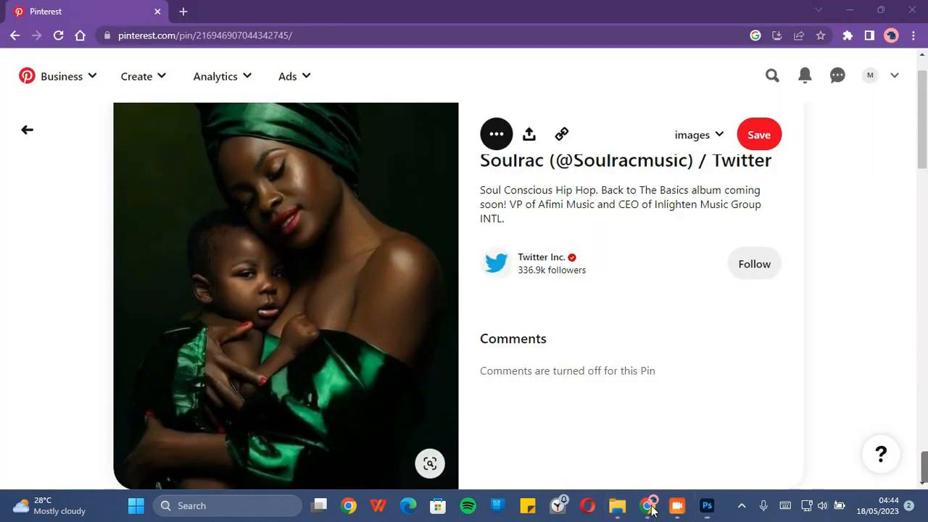
pyautogui.click(185, 11)
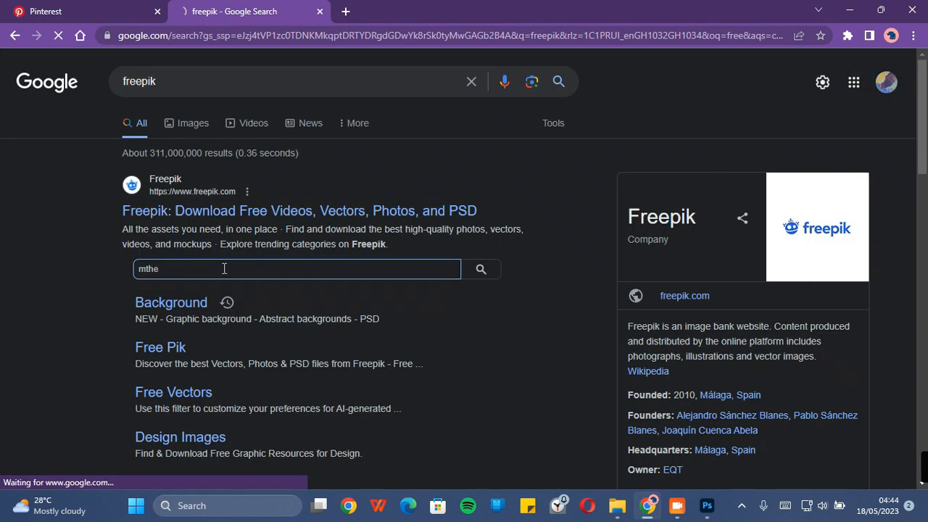
pyautogui.press('BackSpace')
pyautogui.press('BackSpace')
pyautogui.write('a')
pyautogui.press('BackSpace')
pyautogui.press('BackSpace')
pyautogui.write('otherd')
pyautogui.press('BackSpace')
pyautogui.write('day')
pyautogui.press('Return')
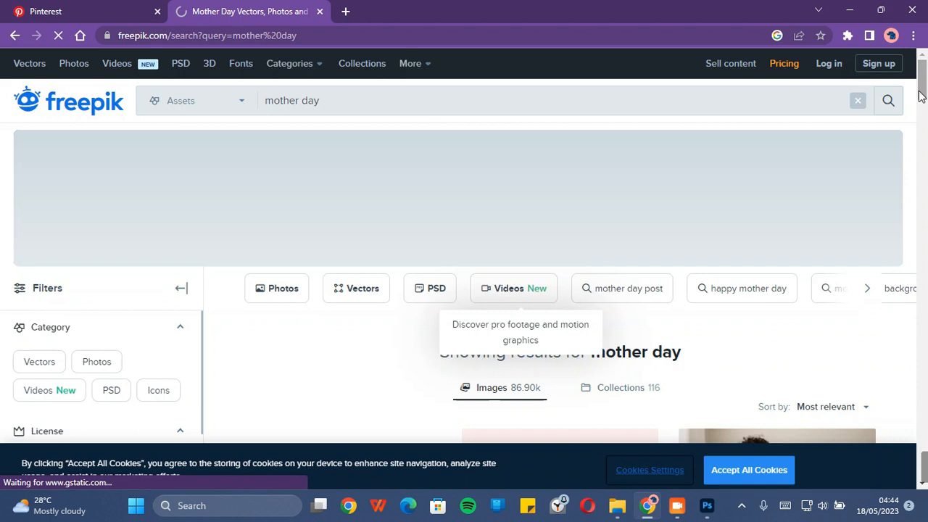
# Accept the site's cookies, open the first result, the red "Happy Mother's Day" lettering vector, and download it
pyautogui.click(768, 467)
pyautogui.scroll(-2, 768, 468)
pyautogui.moveTo(924, 91); pyautogui.dragTo(924, 67)
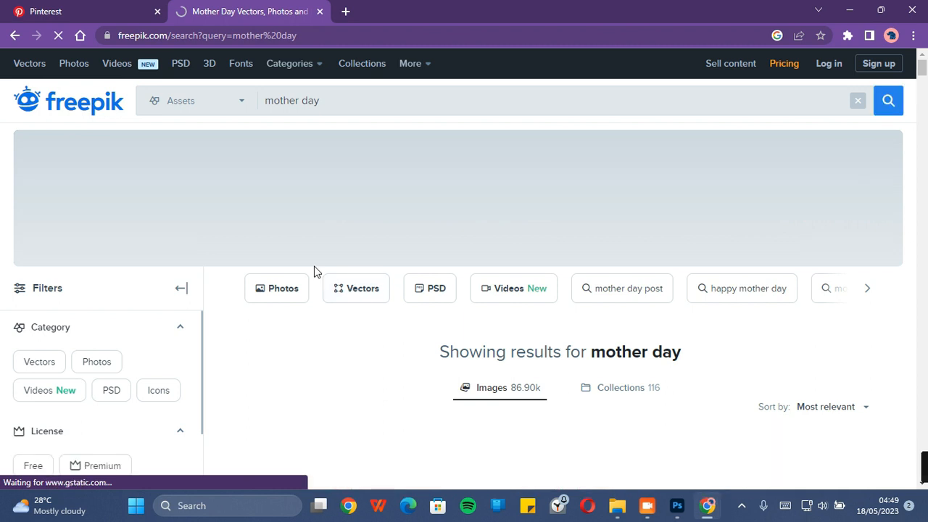
pyautogui.scroll(-3, 401, 323)
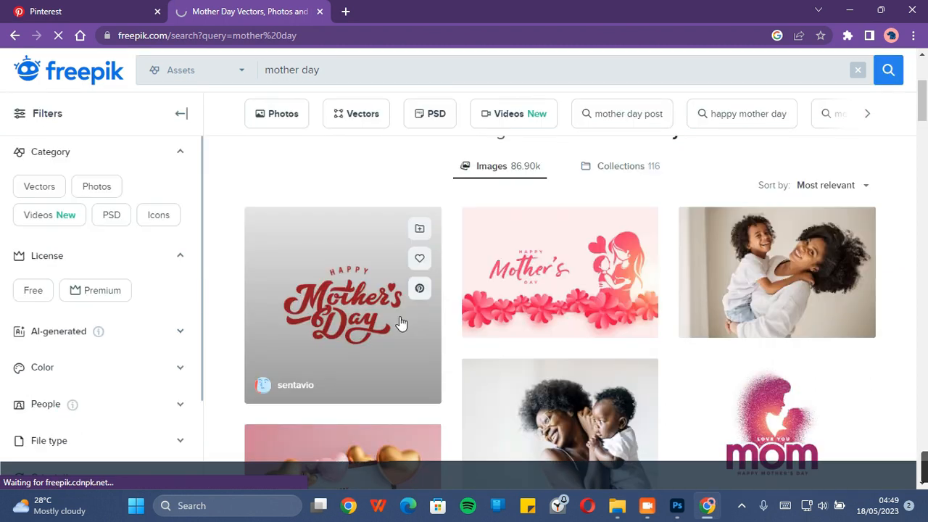
pyautogui.click(401, 323)
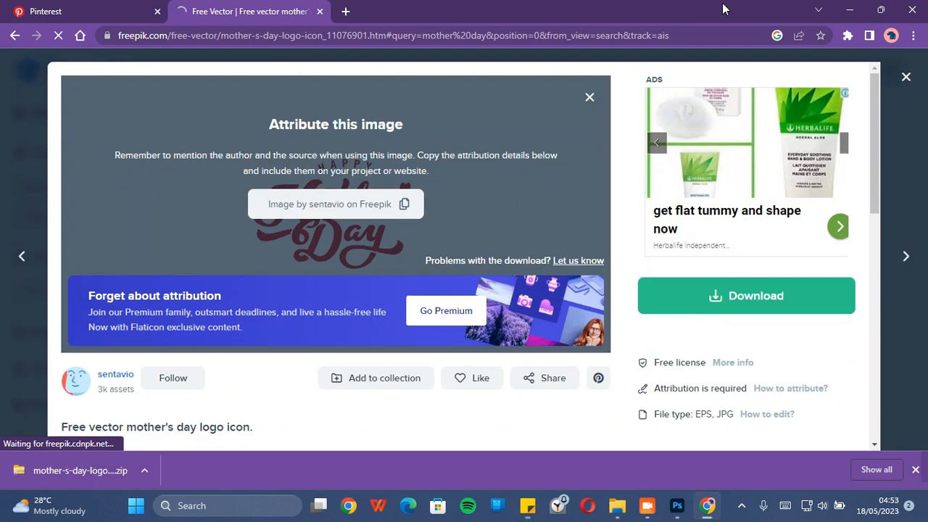
# Open the downloaded mother-s-day-logo-icon.zip, view 983.jpg and copy the image to the clipboard
pyautogui.click(145, 473)
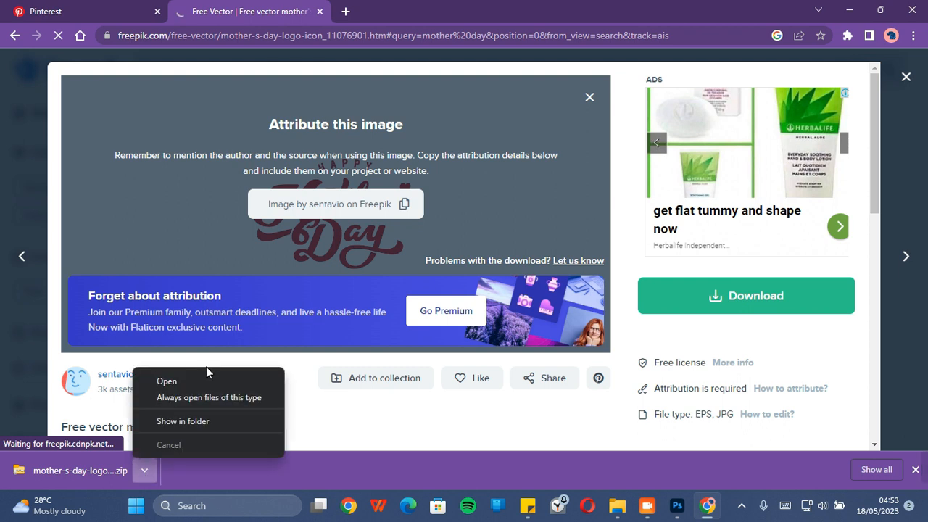
pyautogui.click(201, 380)
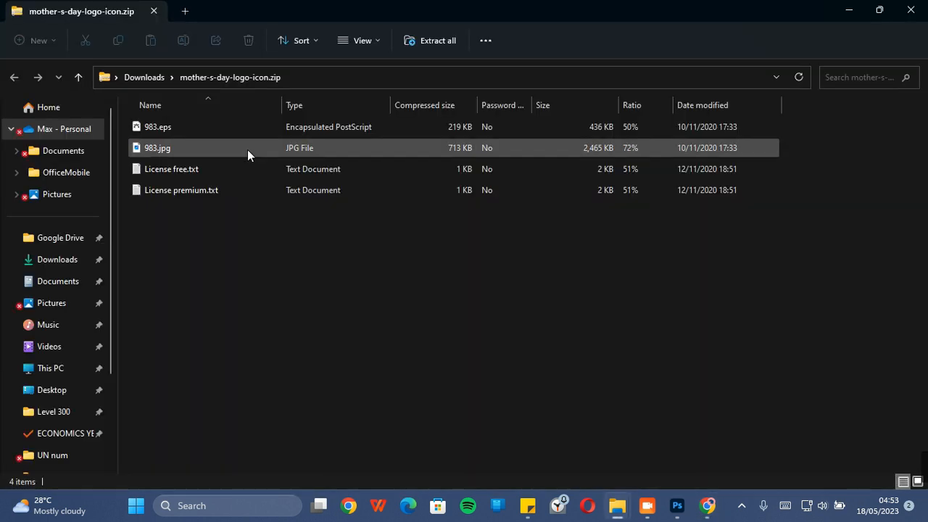
pyautogui.click(269, 147)
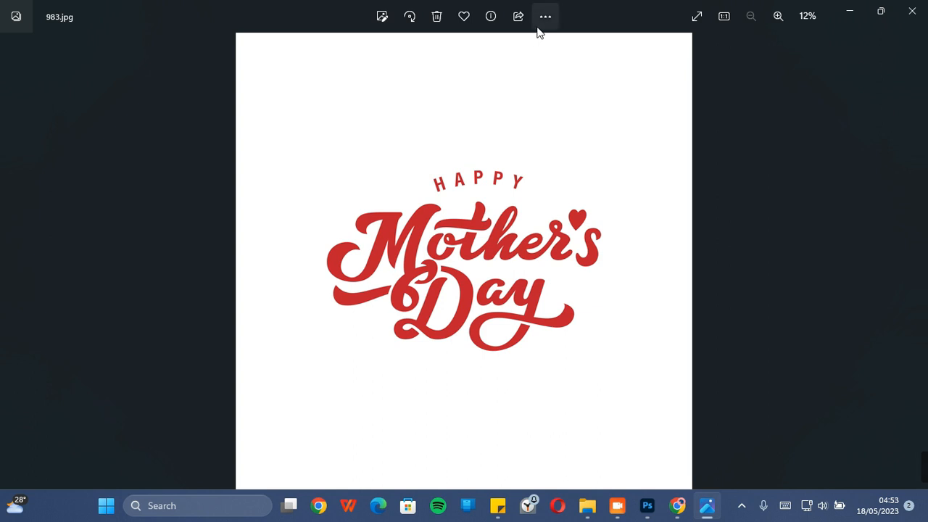
pyautogui.click(546, 22)
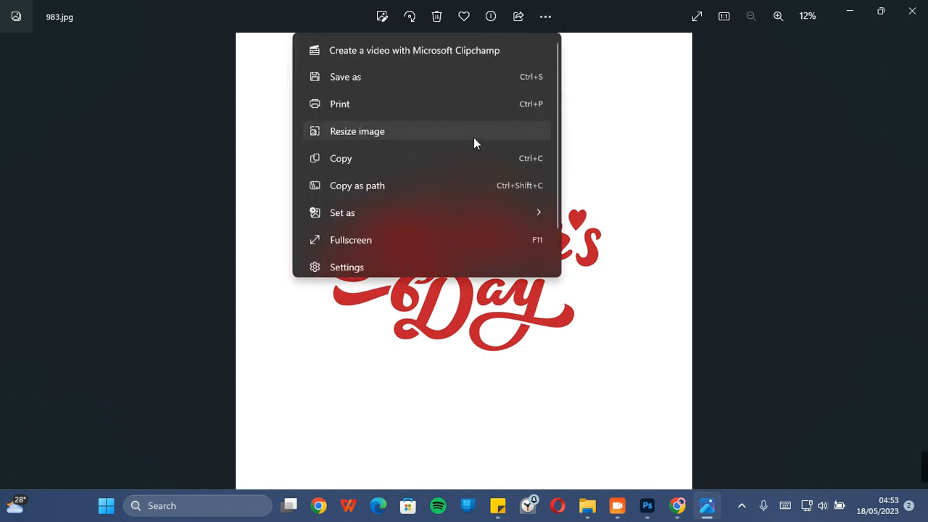
pyautogui.click(470, 158)
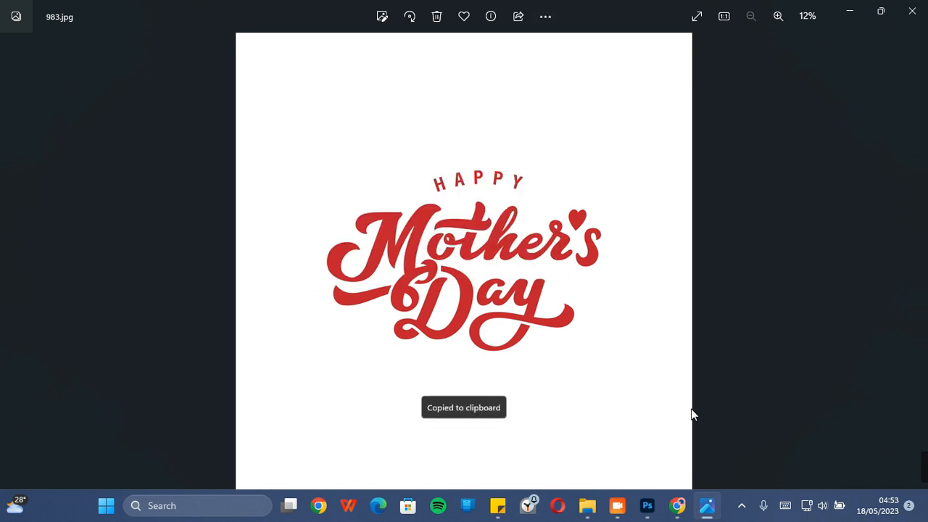
# Switch to Photoshop and paste the copied lettering image directly above the geometric pattern layer
pyautogui.click(647, 517)
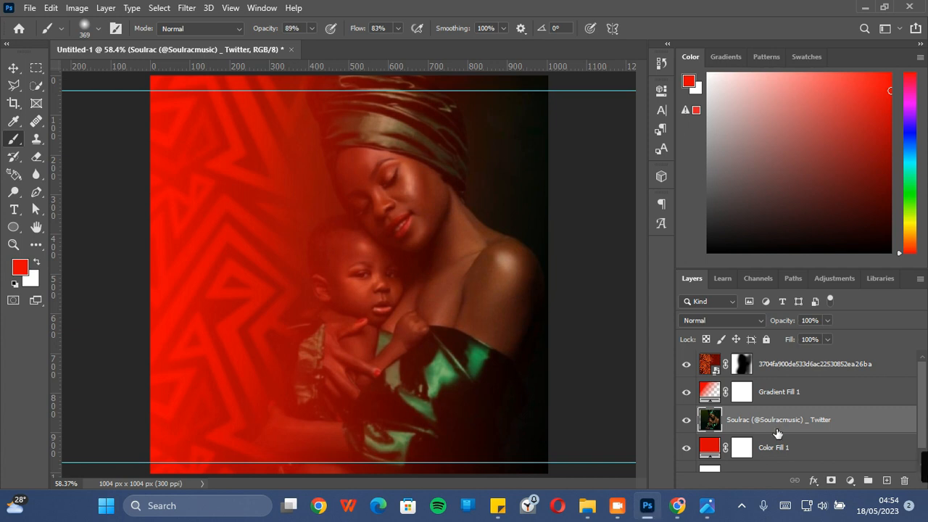
pyautogui.click(795, 371)
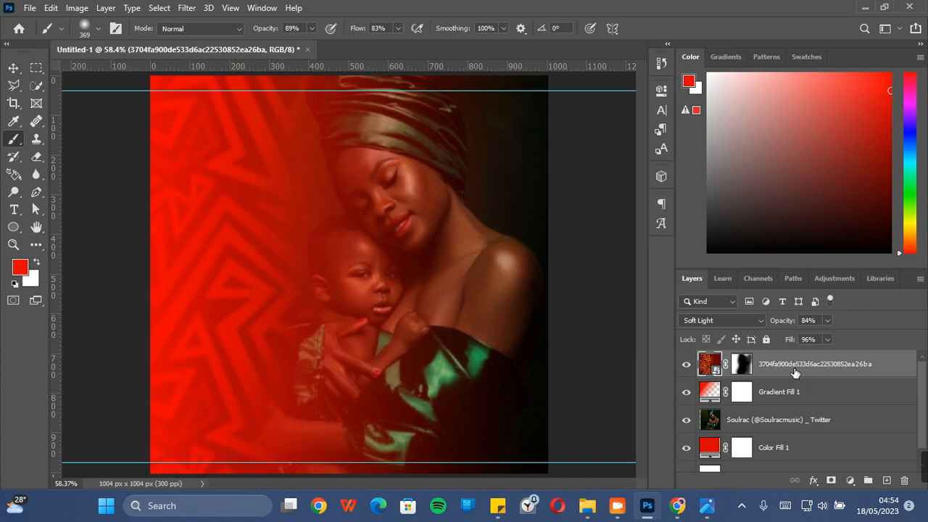
pyautogui.hotkey('ctrl', 'v')
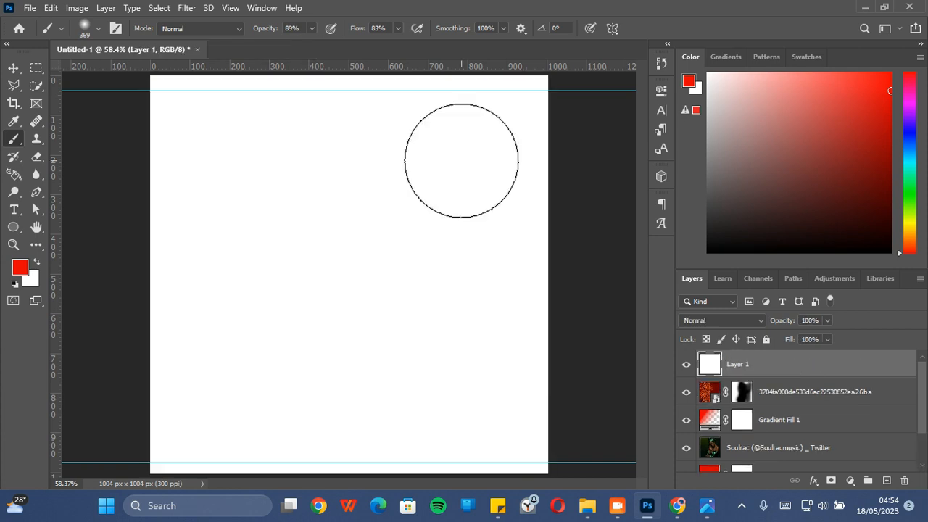
# Scale the oversized pasted image down proportionally until its white square fits inside the canvas, with the lettering near the centre
pyautogui.press('v')
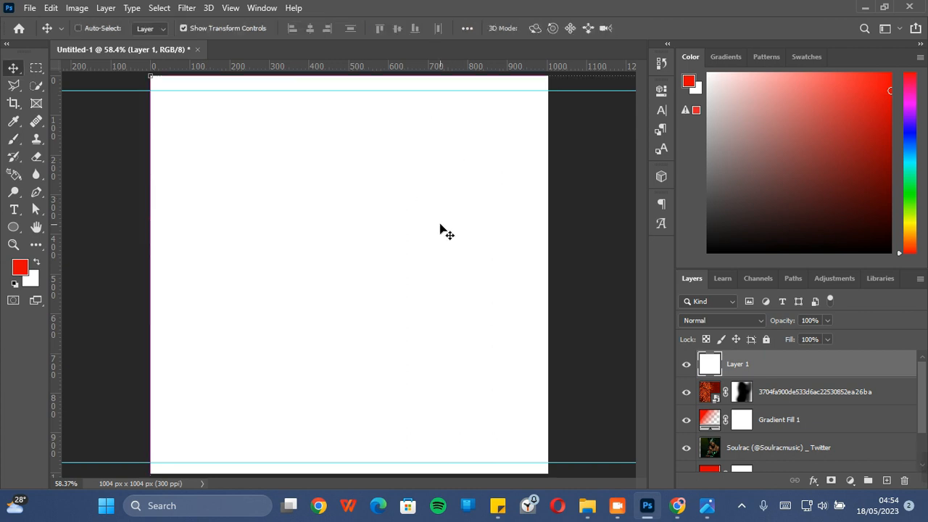
pyautogui.hotkey('ctrl', 't')
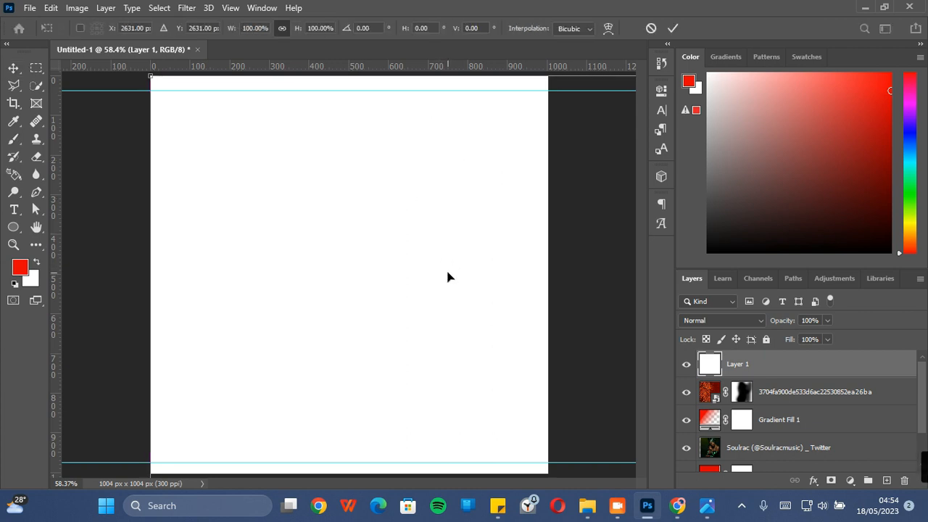
pyautogui.moveTo(148, 77); pyautogui.dragTo(266, 190)
pyautogui.moveTo(375, 242); pyautogui.dragTo(279, 134)
pyautogui.moveTo(101, 290); pyautogui.dragTo(181, 197)
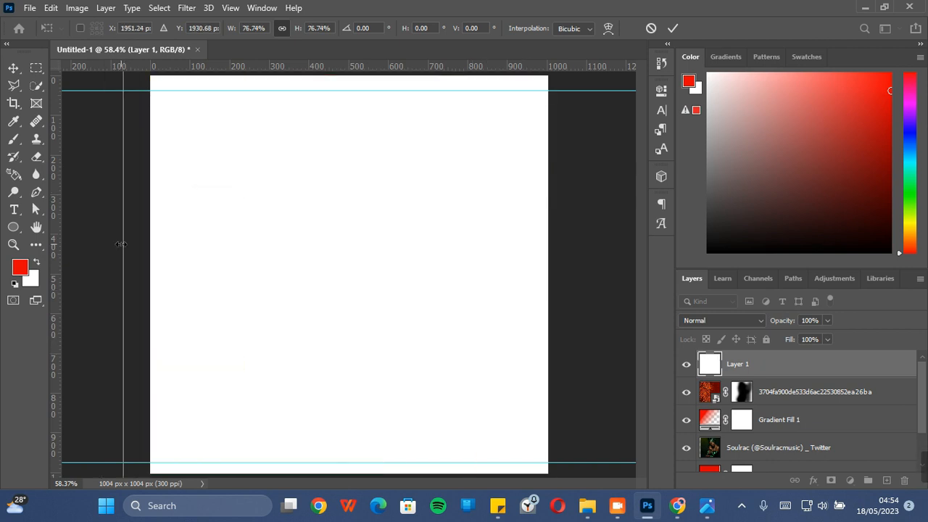
pyautogui.moveTo(121, 244); pyautogui.dragTo(218, 177)
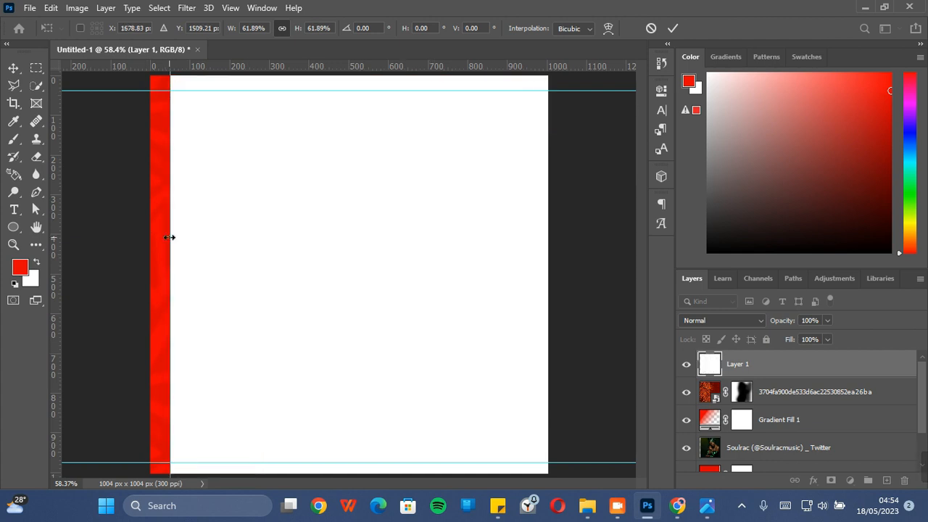
pyautogui.moveTo(170, 237); pyautogui.dragTo(387, 268)
pyautogui.moveTo(447, 286); pyautogui.dragTo(241, 284)
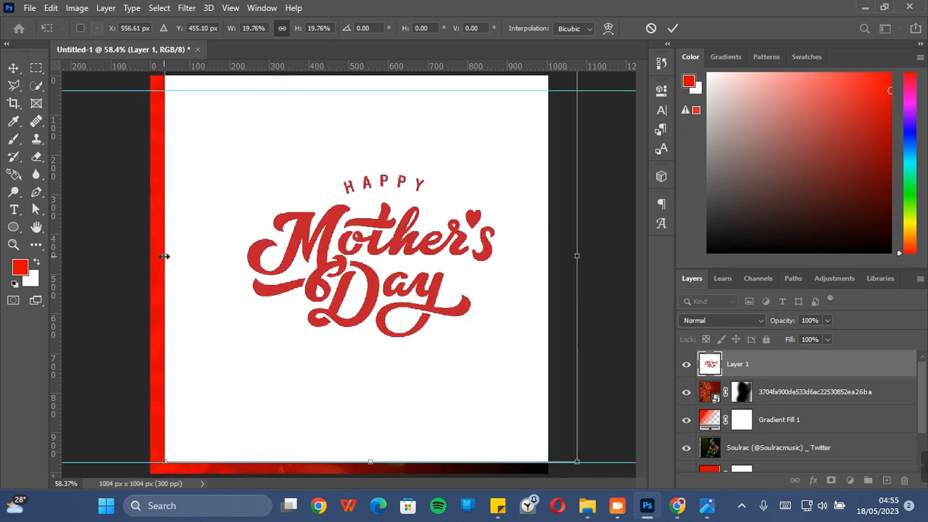
pyautogui.moveTo(164, 256); pyautogui.dragTo(311, 319)
pyautogui.moveTo(416, 321); pyautogui.dragTo(336, 333)
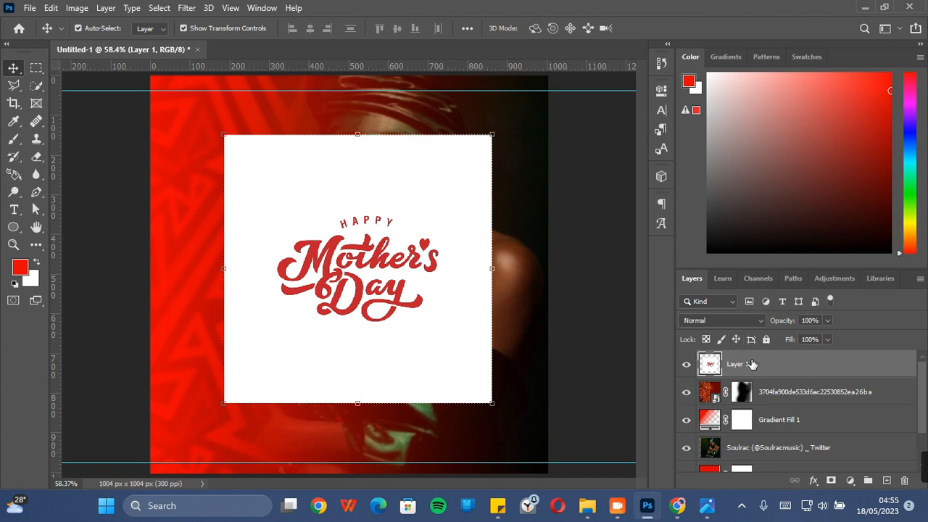
# Enlarge the lettering image to 108.61% and shift it slightly toward the patterned side of the canvas
pyautogui.click(493, 406)
pyautogui.moveTo(495, 411); pyautogui.dragTo(516, 432)
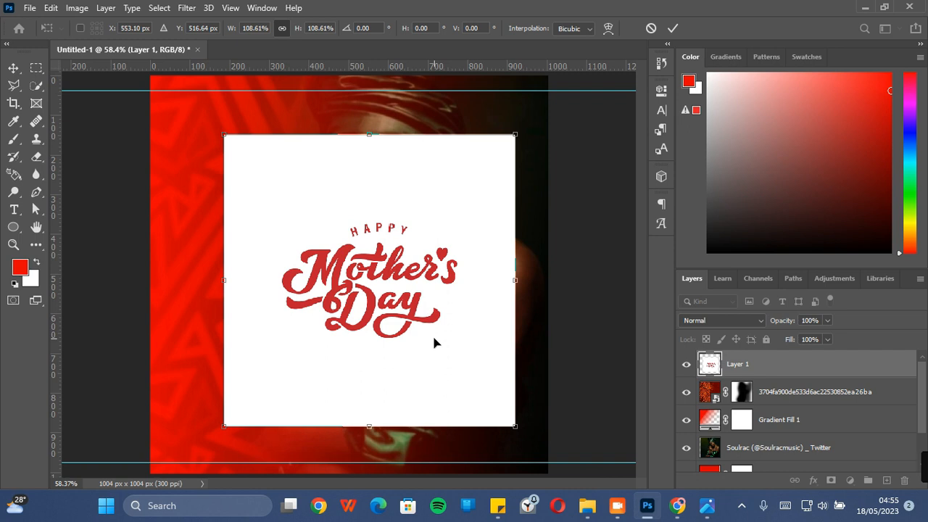
pyautogui.moveTo(435, 342); pyautogui.dragTo(401, 350)
pyautogui.press('Return')
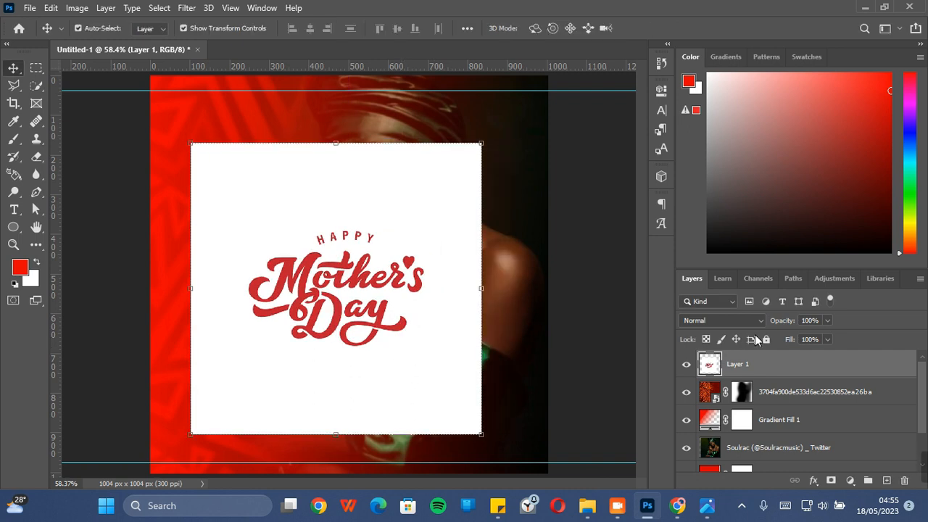
# Knock out the lettering layer's white background in Blending Options by splitting the Blend If This Layer white slider to 190 / 255
pyautogui.rightClick(788, 363)
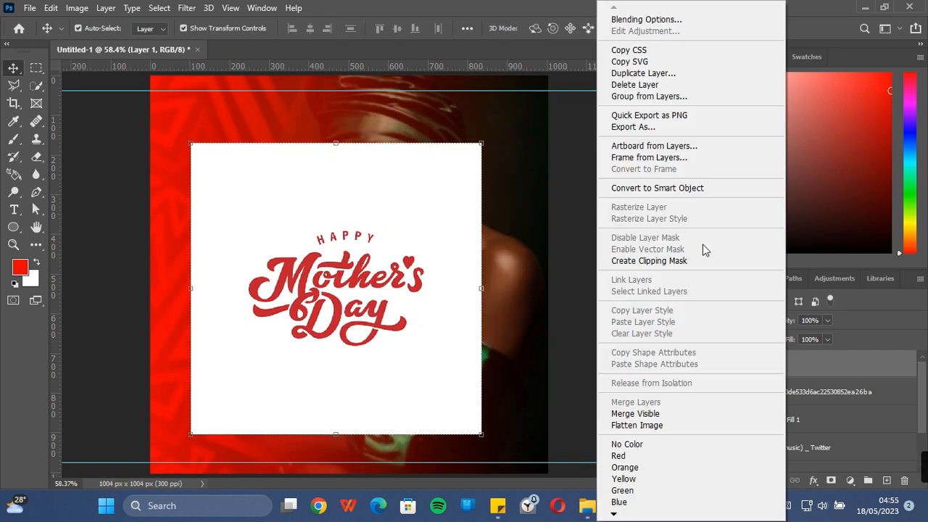
pyautogui.click(679, 19)
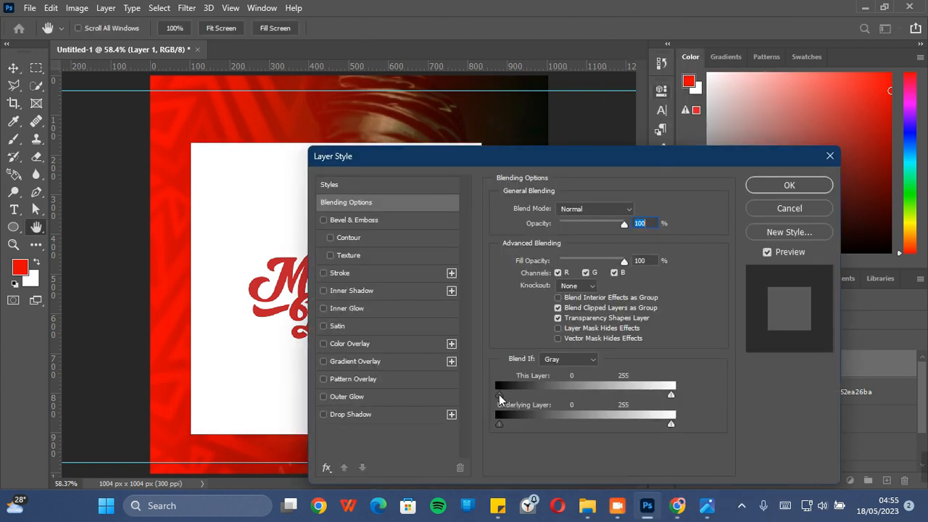
pyautogui.moveTo(671, 395); pyautogui.dragTo(660, 398)
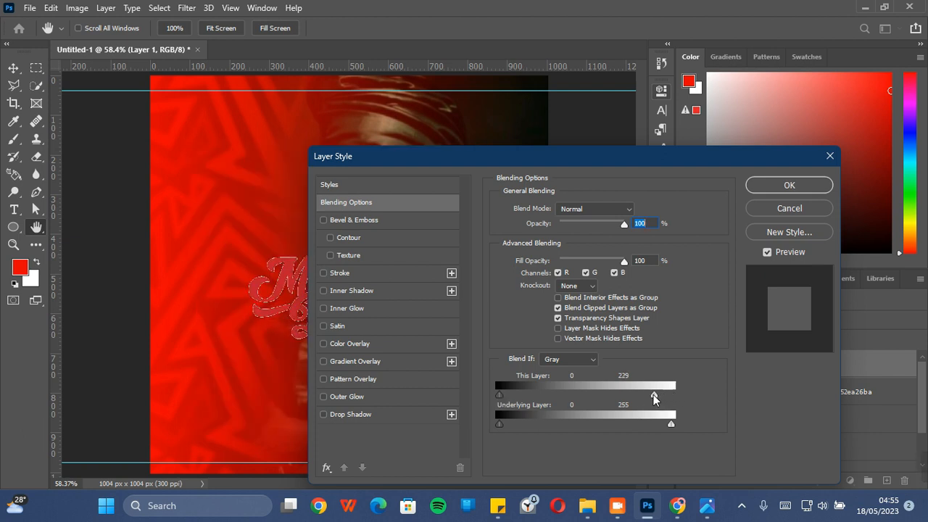
pyautogui.press('alt')
pyautogui.moveTo(657, 396); pyautogui.dragTo(673, 395)
pyautogui.moveTo(654, 395); pyautogui.dragTo(629, 397)
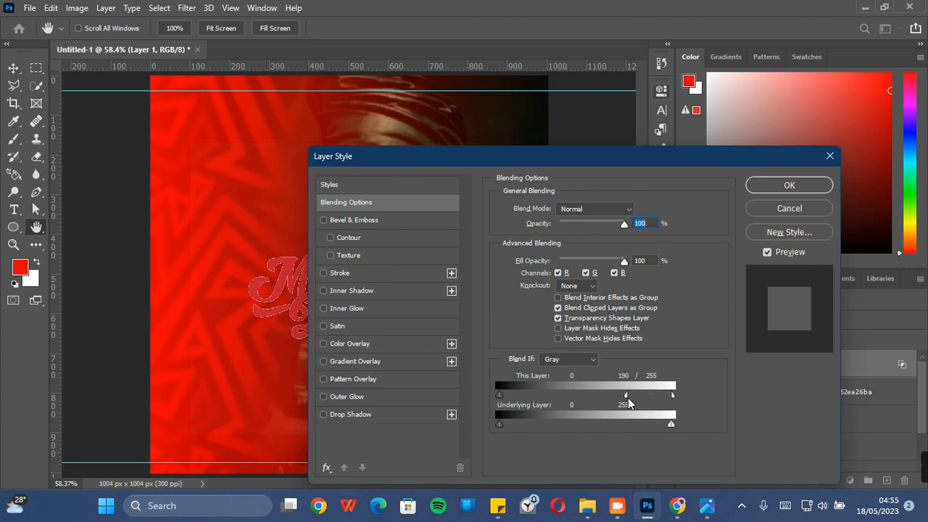
pyautogui.click(797, 189)
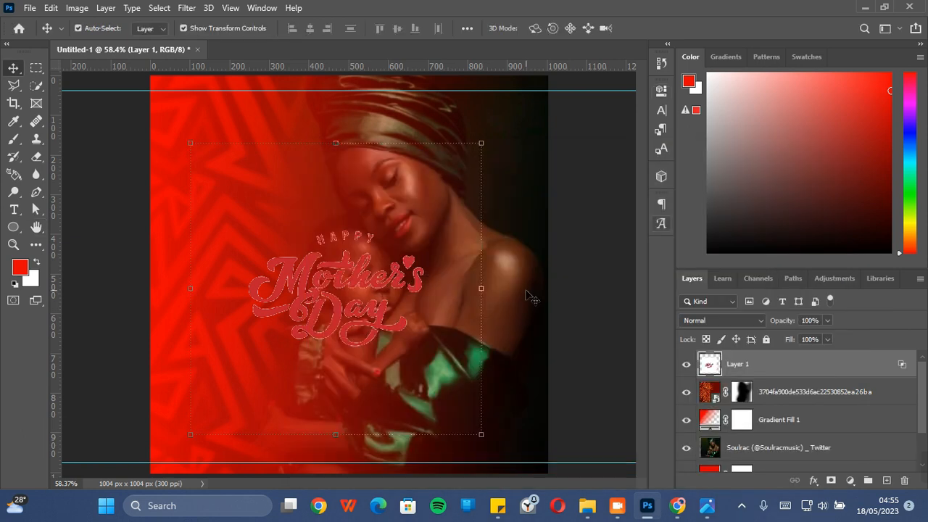
# Add a white (ffffff) Solid Color fill above the lettering layer and clip it to that layer
pyautogui.click(851, 480)
pyautogui.click(822, 244)
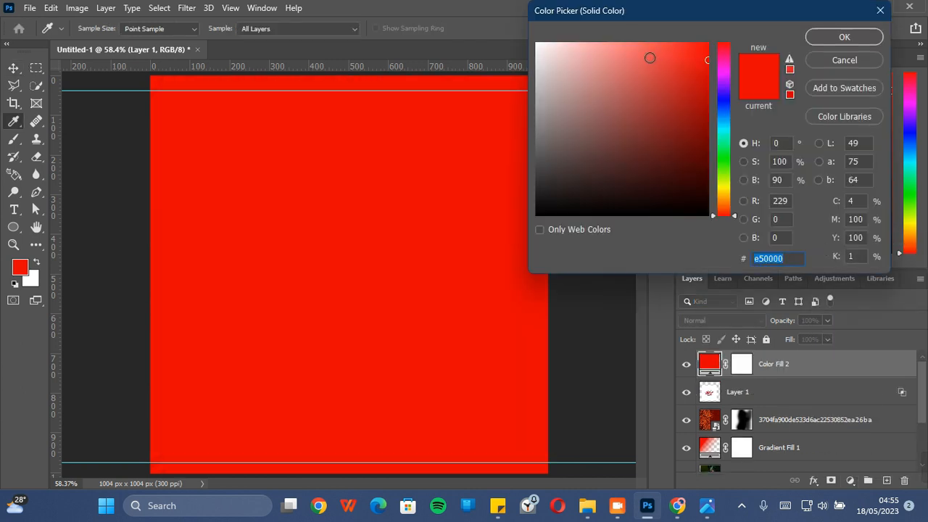
pyautogui.moveTo(562, 56); pyautogui.dragTo(510, 38)
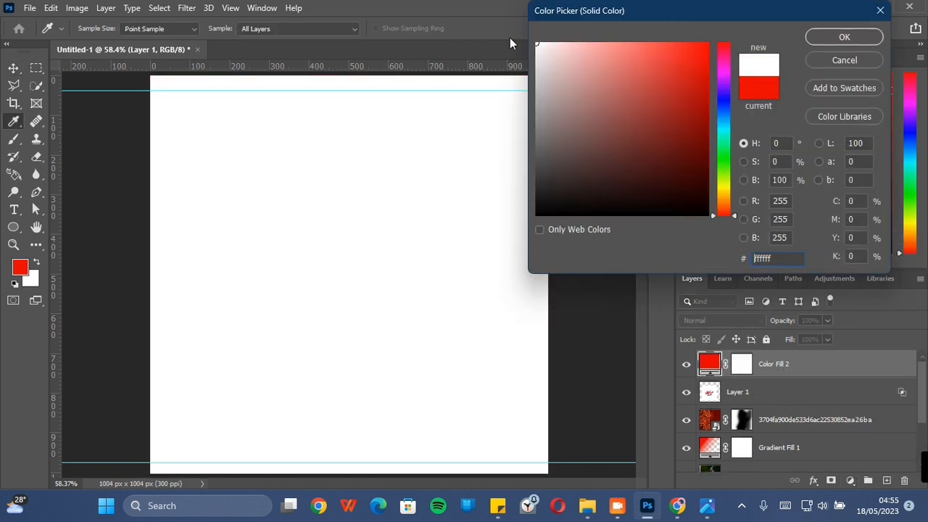
pyautogui.press('Return')
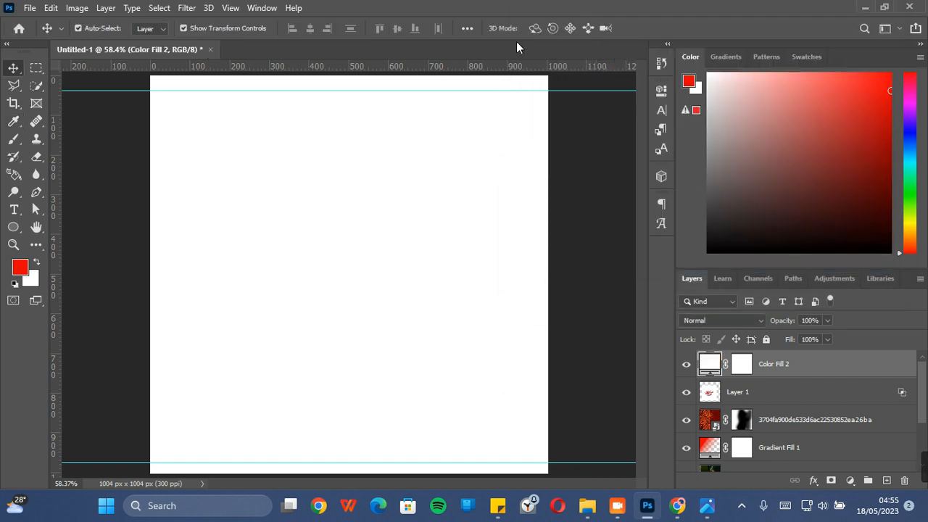
pyautogui.rightClick(860, 358)
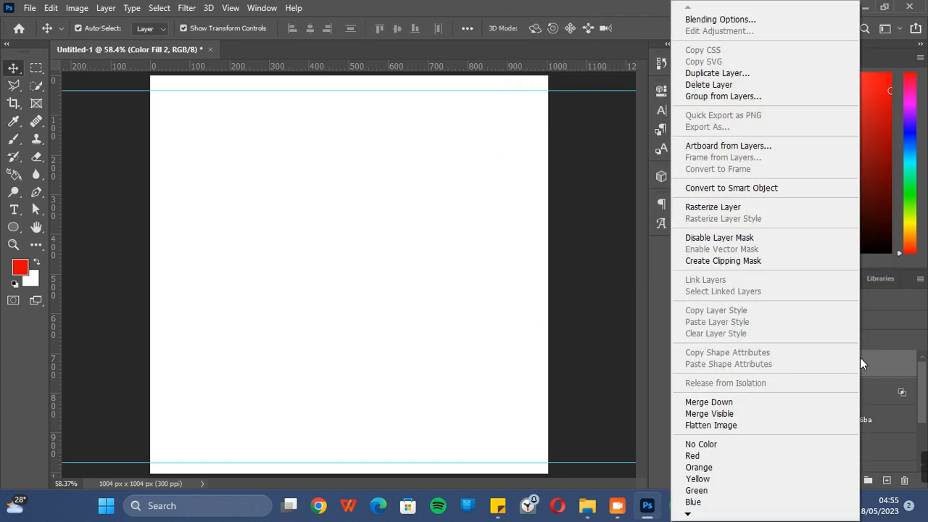
pyautogui.click(745, 260)
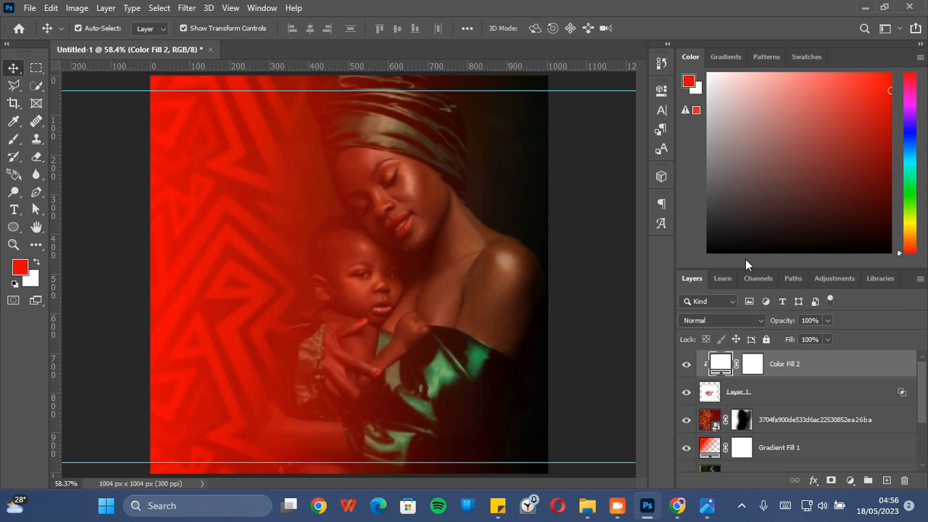
# Convert the lettering layer to a Smart Object, hiding the clipped white fill for the conversion and showing it again
pyautogui.click(687, 365)
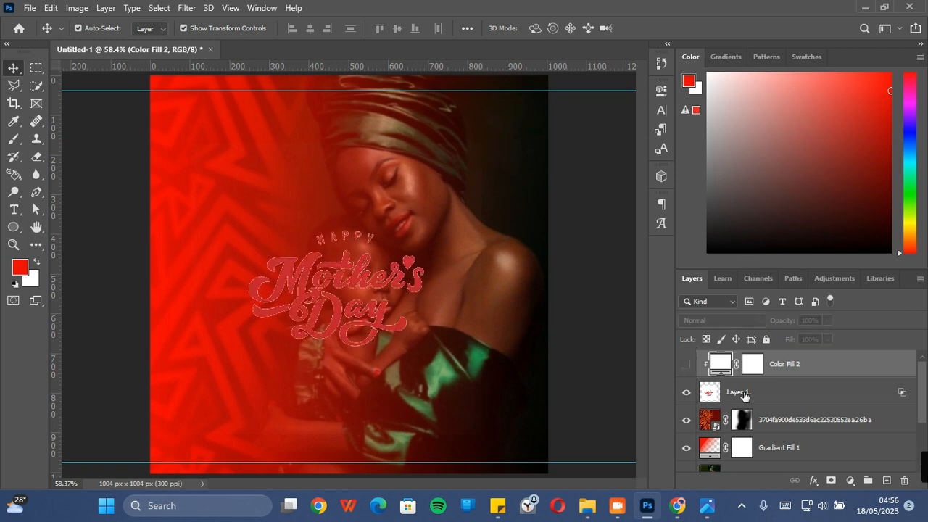
pyautogui.click(772, 398)
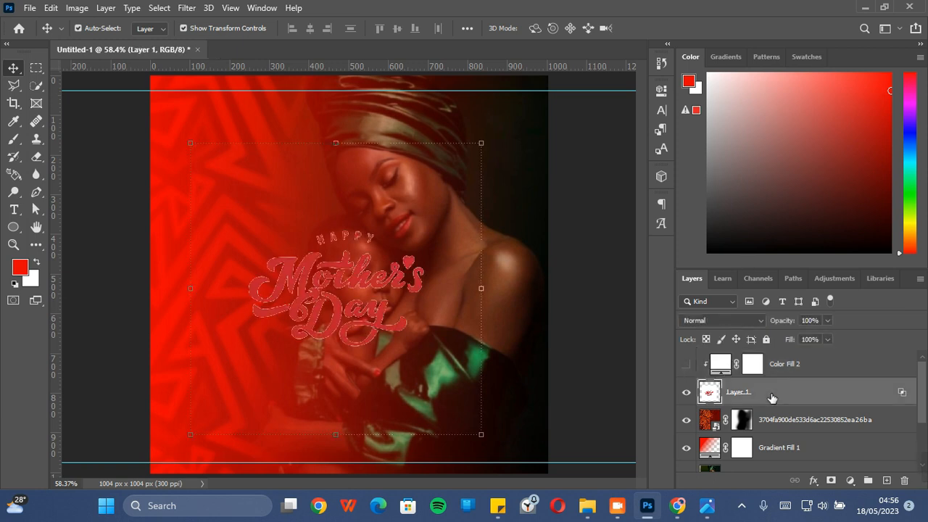
pyautogui.rightClick(885, 393)
pyautogui.click(767, 188)
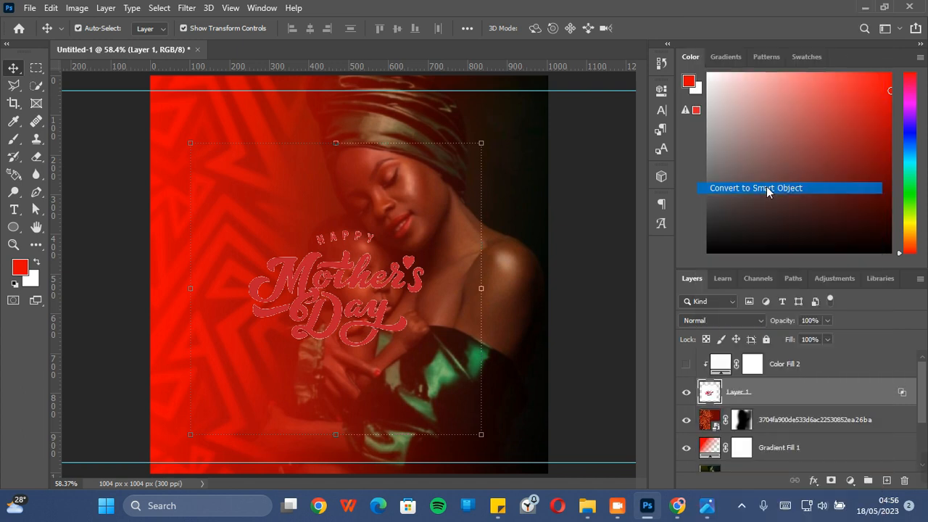
pyautogui.click(689, 364)
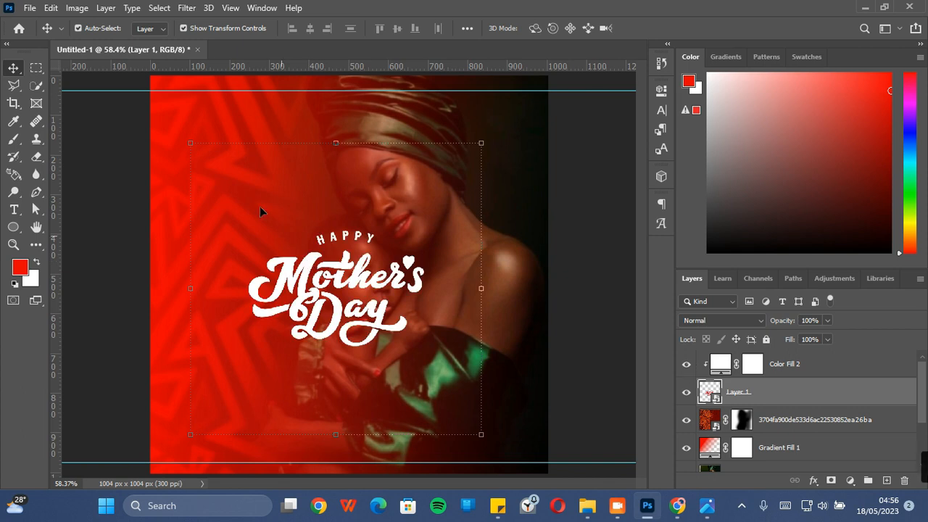
# Enlarge the Happy Mother's Day lettering proportionally to 113.65% and shift it slightly upward
pyautogui.moveTo(190, 143); pyautogui.dragTo(180, 129)
pyautogui.moveTo(343, 257)
pyautogui.mouseDown()
pyautogui.moveTo(345, 246)
pyautogui.moveTo(348, 256)
pyautogui.mouseUp()
pyautogui.press('Return')
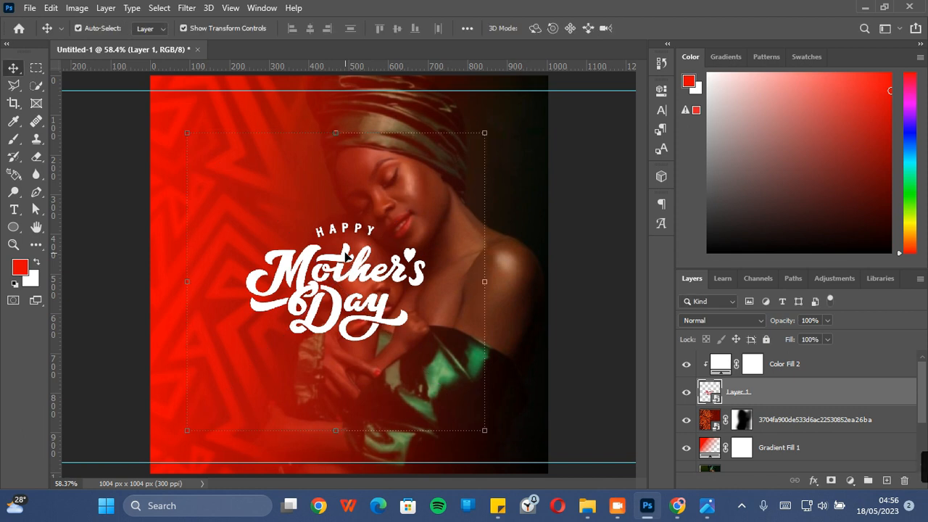
pyautogui.hotkey('ctrl', 't')
pyautogui.moveTo(342, 131); pyautogui.dragTo(341, 126)
pyautogui.moveTo(489, 433); pyautogui.dragTo(507, 450)
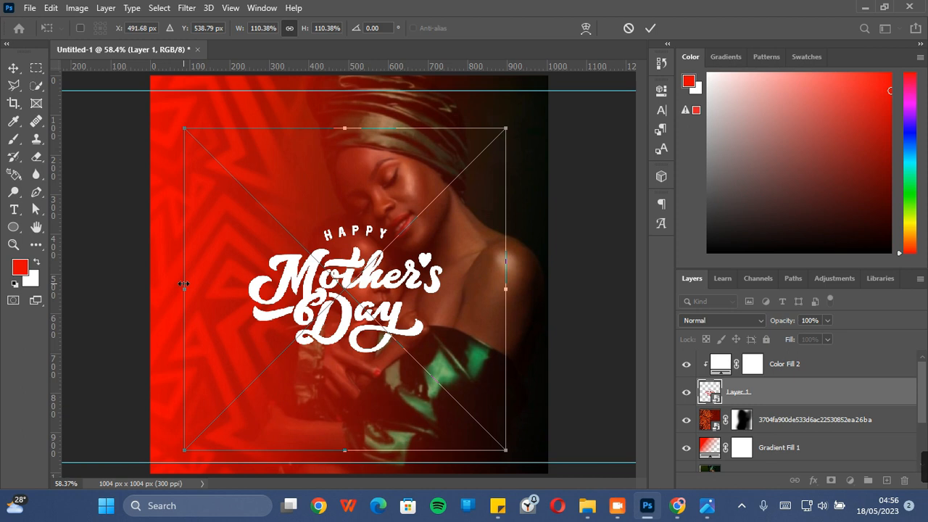
pyautogui.moveTo(184, 284); pyautogui.dragTo(175, 286)
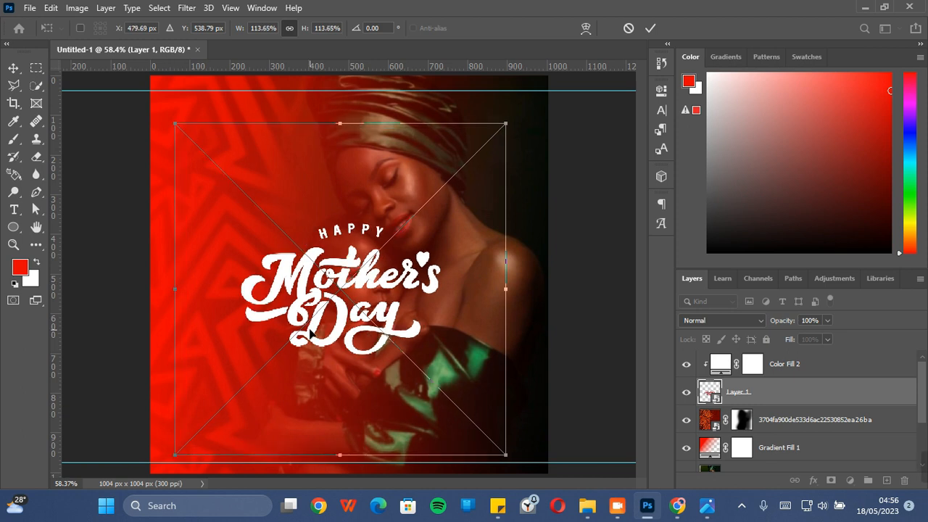
pyautogui.moveTo(310, 332); pyautogui.dragTo(310, 328)
pyautogui.press('Return')
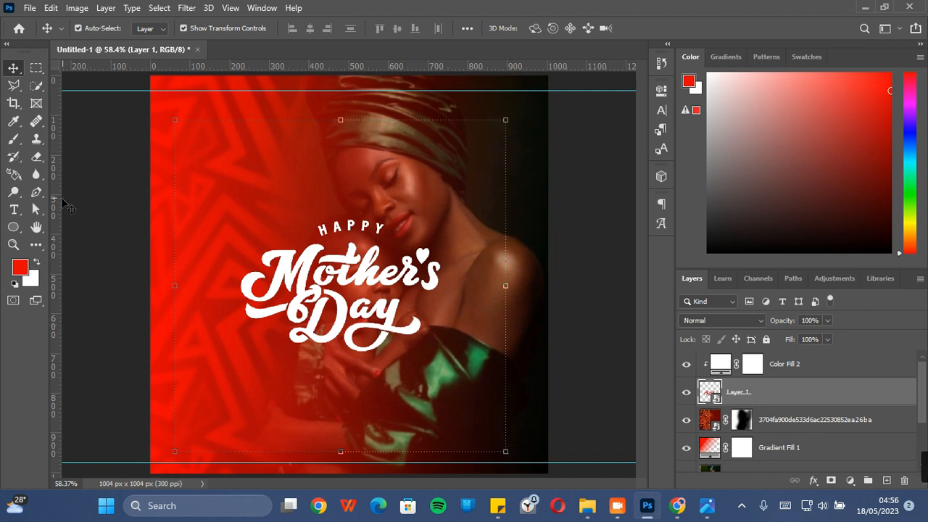
# Add a vertical guide through the canvas centre at about 500 px and centre the lettering layer horizontally on the canvas
pyautogui.moveTo(57, 203); pyautogui.dragTo(350, 212)
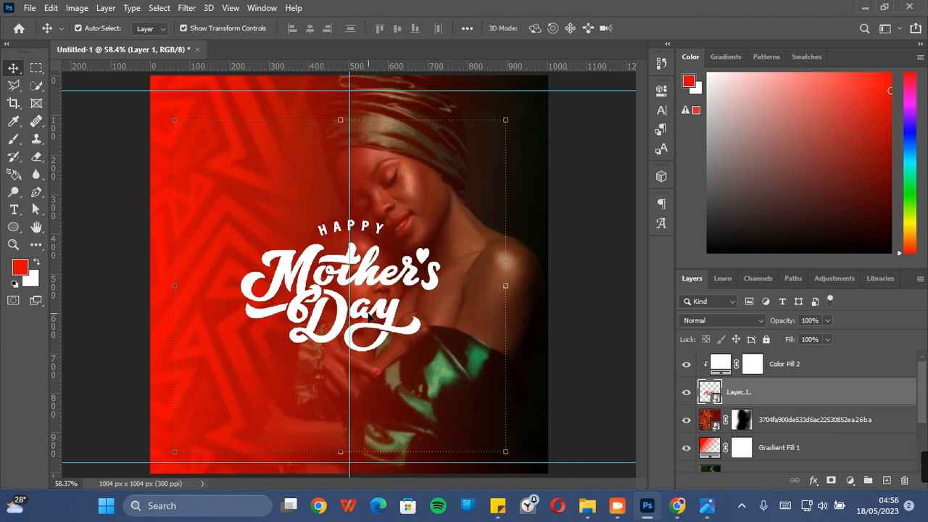
pyautogui.hotkey('alt', ']')
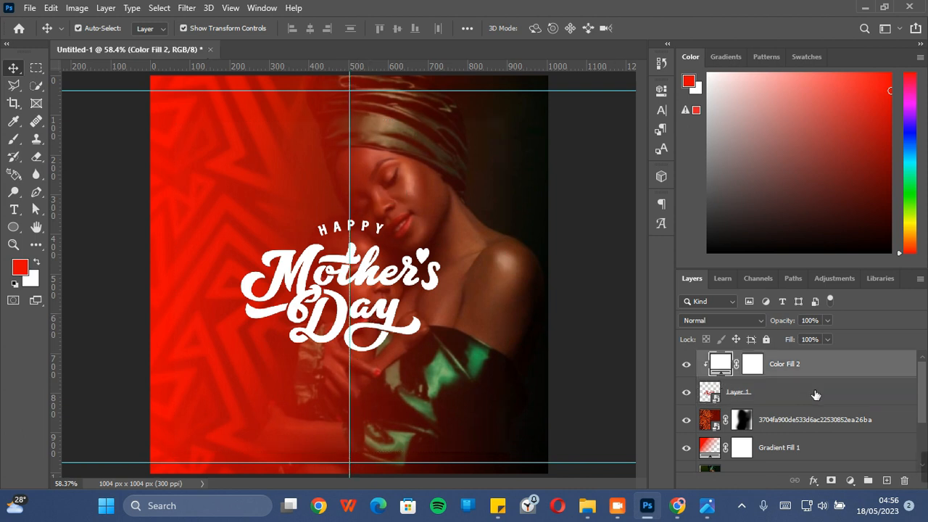
pyautogui.click(816, 395)
pyautogui.hotkey('ctrl', 'a')
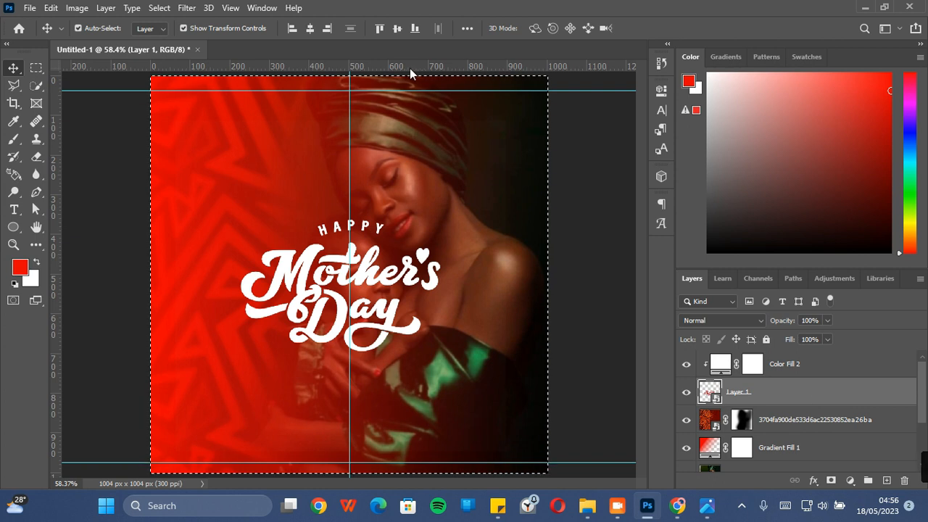
pyautogui.click(311, 28)
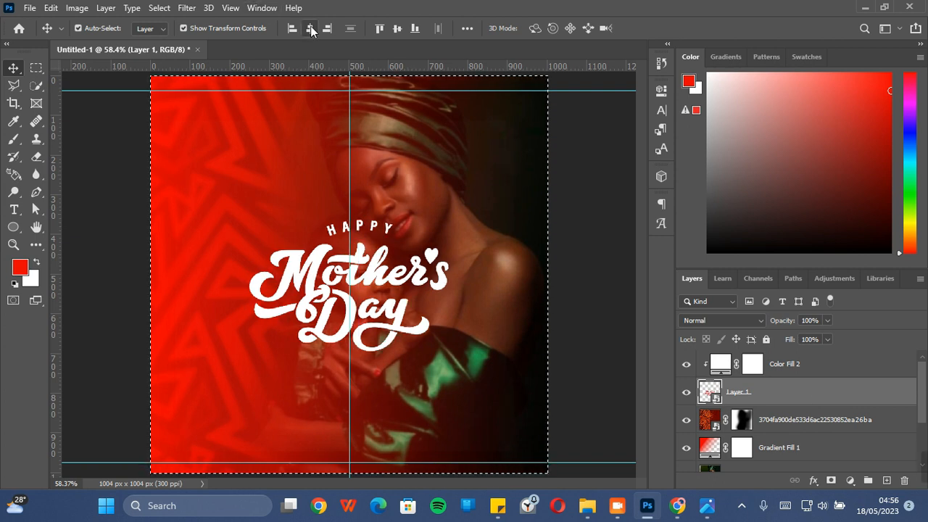
pyautogui.hotkey('ctrl', 'd')
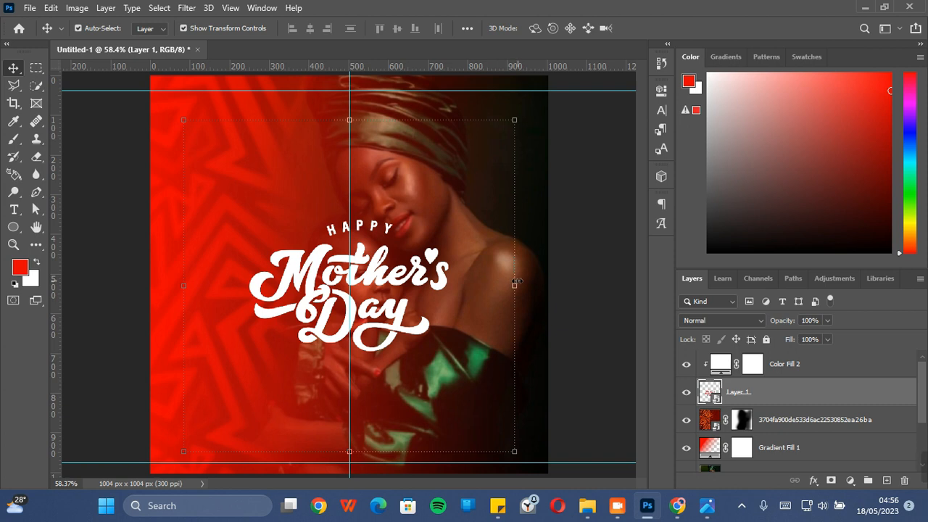
# Scale the lettering around its centre to 116.21% and nudge it up to Y 484.82 px, keeping its layer selected
pyautogui.moveTo(364, 116); pyautogui.dragTo(364, 109)
pyautogui.press('Up')
pyautogui.press('Up')
pyautogui.press('Up')
pyautogui.press('Up')
pyautogui.press('Up')
pyautogui.press('Up')
pyautogui.press('Up')
pyautogui.press('Up')
pyautogui.press('Up')
pyautogui.press('Up')
pyautogui.press('Up')
pyautogui.press('Up')
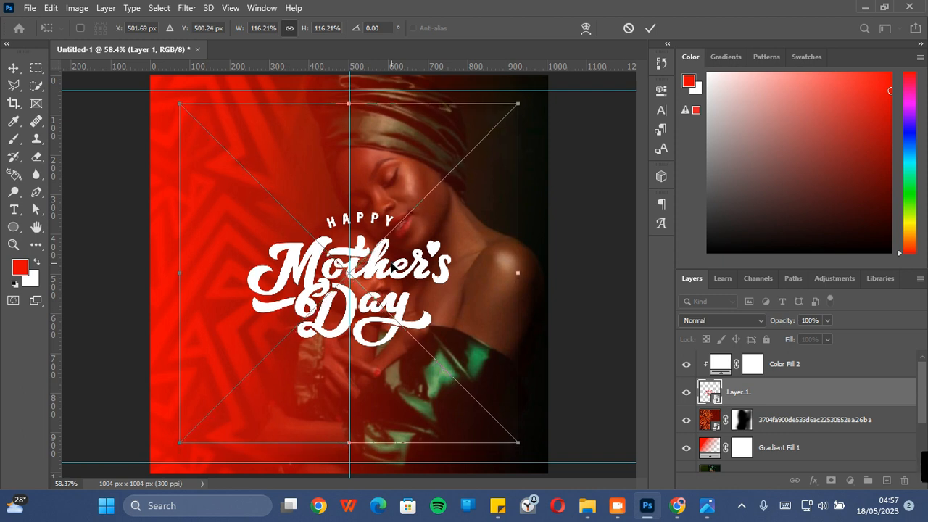
pyautogui.press('Up')
pyautogui.press('Up')
pyautogui.press('Up')
pyautogui.press('Up')
pyautogui.press('Up')
pyautogui.press('Up')
pyautogui.press('Up')
pyautogui.press('Up')
pyautogui.press('Up')
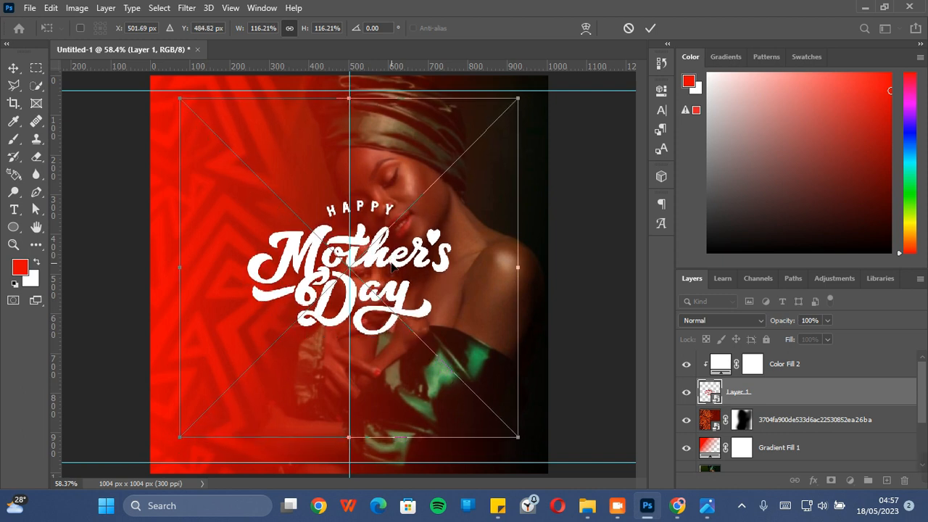
pyautogui.press('Return')
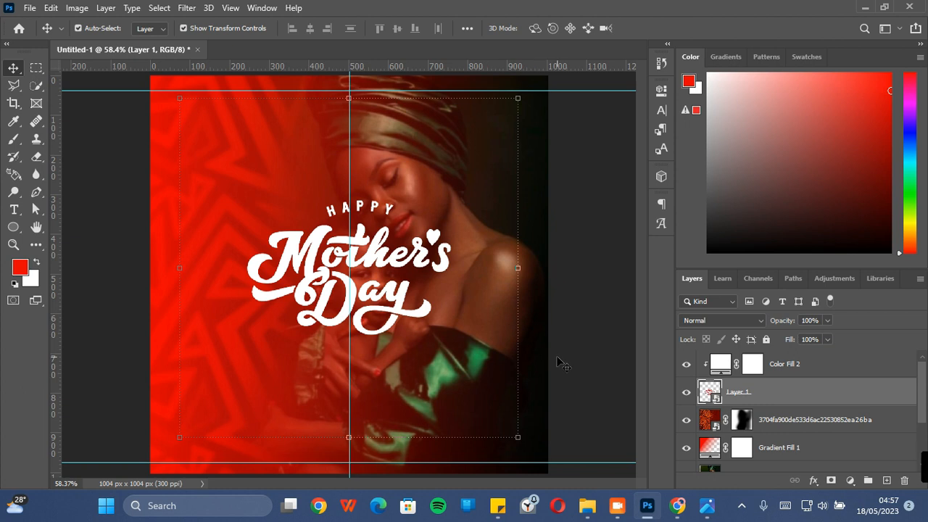
pyautogui.click(580, 376)
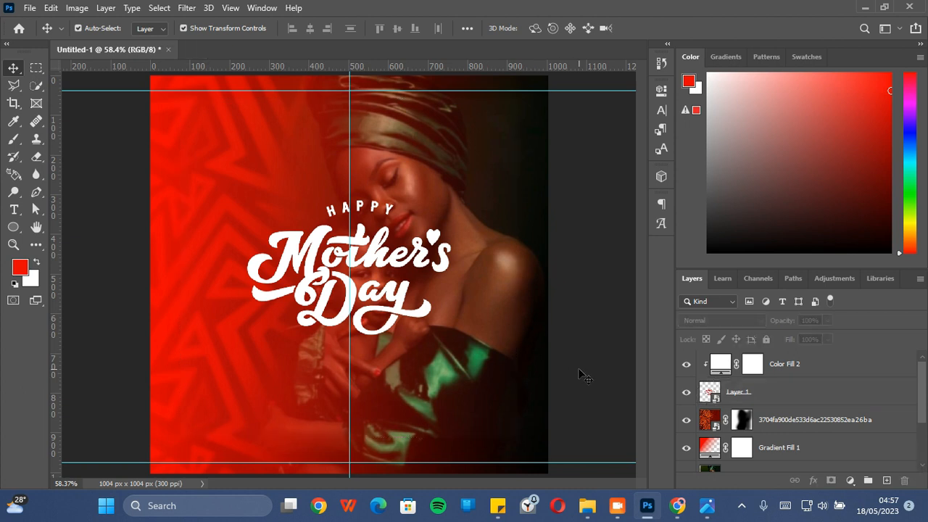
pyautogui.click(774, 405)
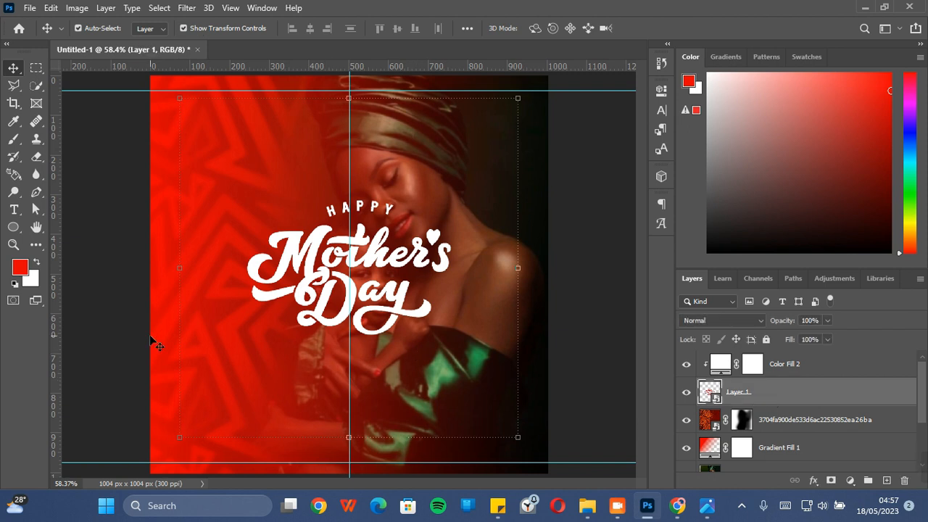
# Select the Color Fill 2 layer, undo a trial flat ellipse drawn above it, and set the shape fill colour to light grey efefef
pyautogui.click(13, 229)
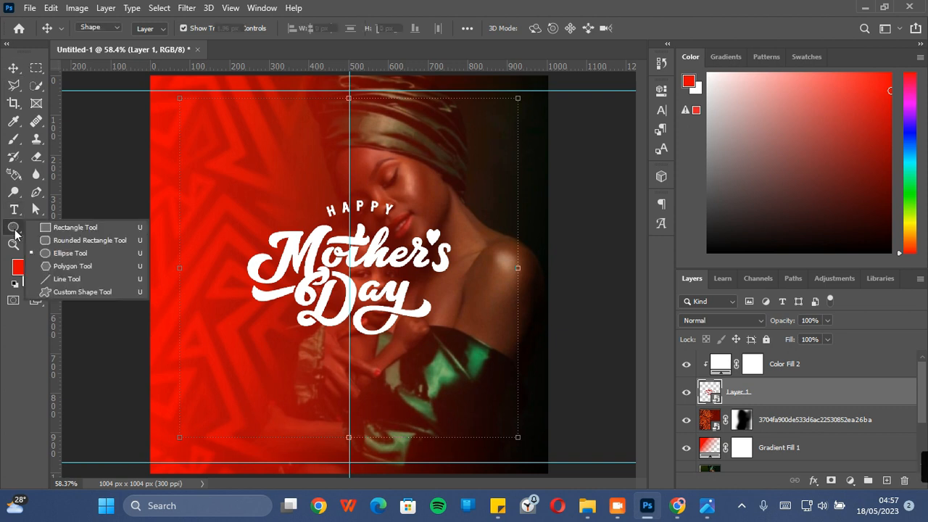
pyautogui.click(835, 366)
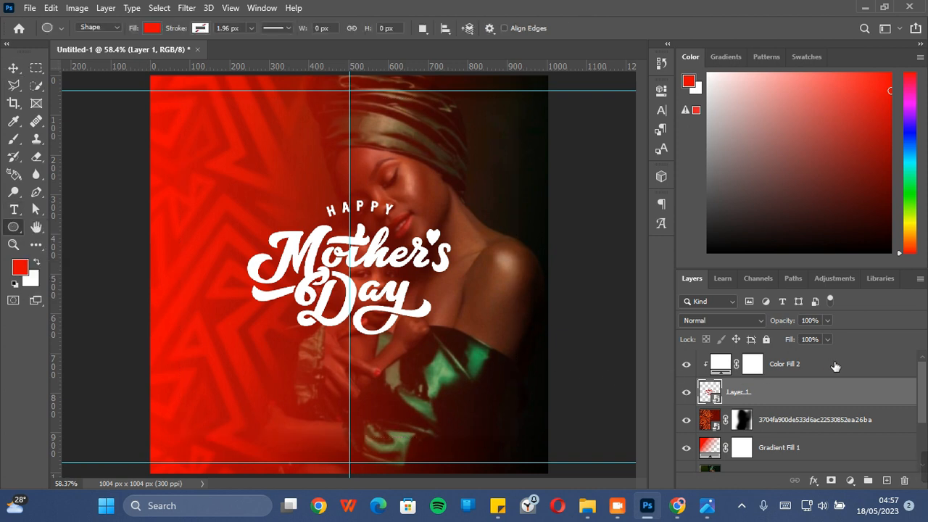
pyautogui.click(836, 366)
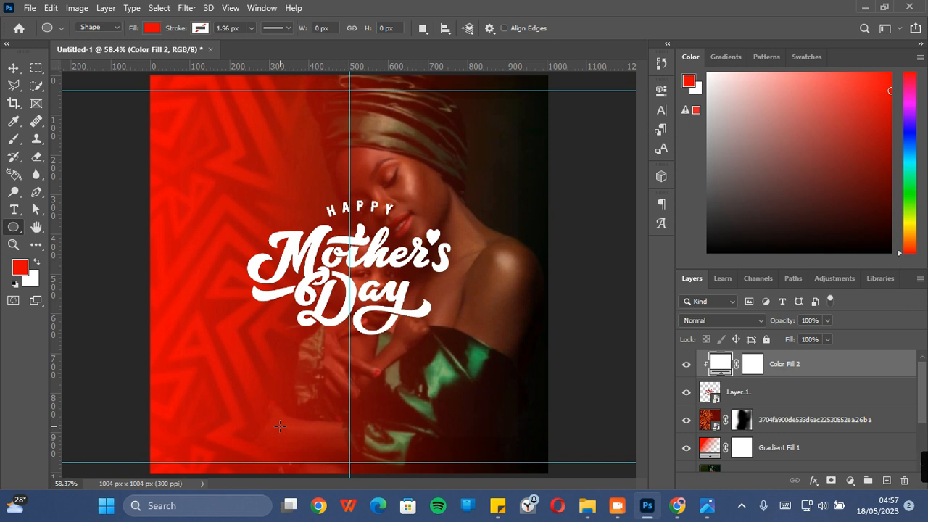
pyautogui.moveTo(279, 427); pyautogui.dragTo(414, 450)
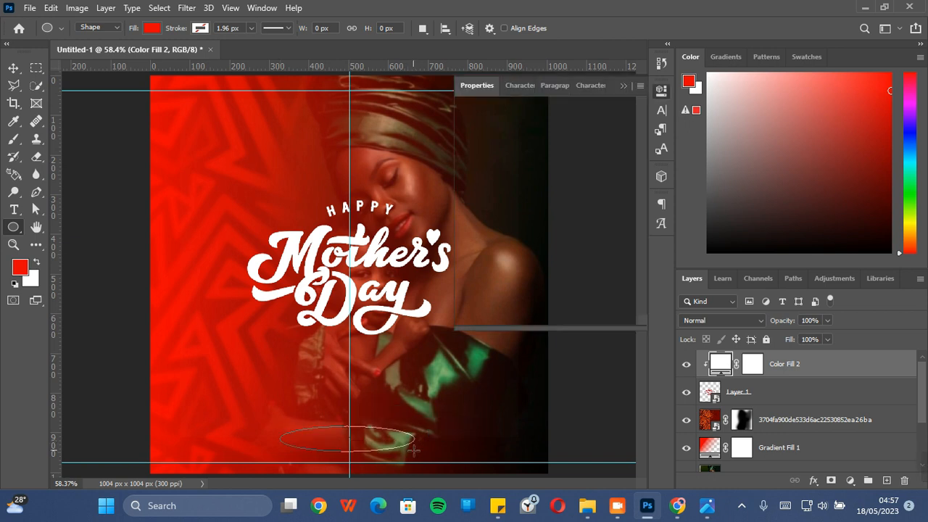
pyautogui.hotkey('ctrl', 'z')
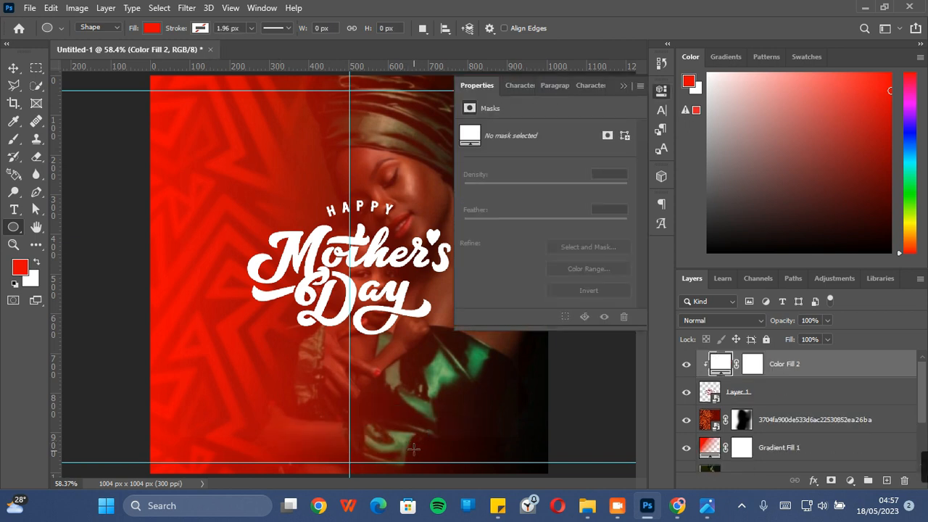
pyautogui.moveTo(729, 100); pyautogui.dragTo(703, 84)
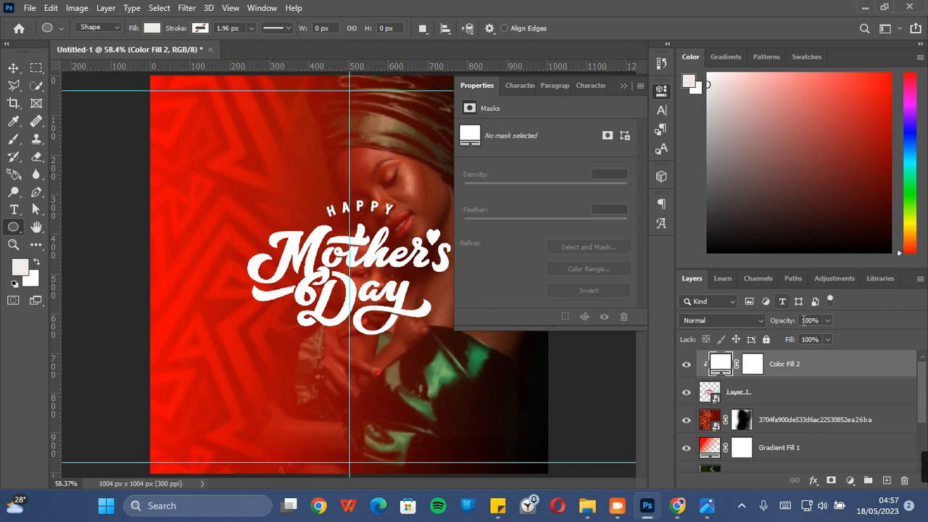
pyautogui.click(622, 85)
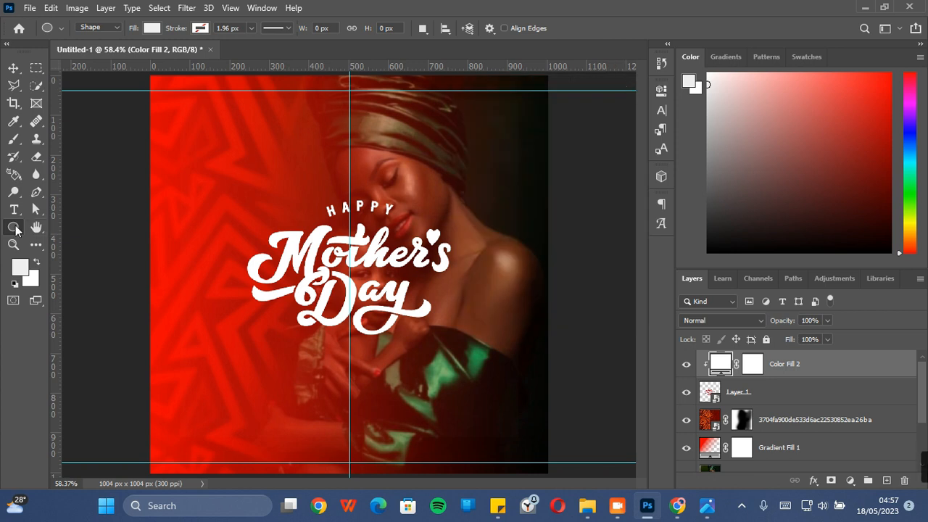
# Try a thin rectangle about 337 × 14 px across the lower part of the canvas and undo it
pyautogui.rightClick(14, 229)
pyautogui.click(54, 232)
pyautogui.moveTo(251, 418); pyautogui.dragTo(385, 422)
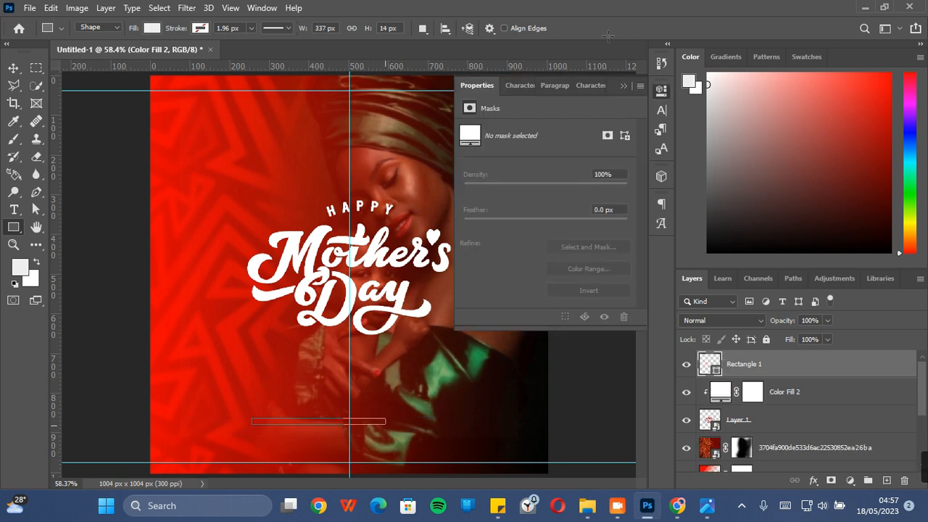
pyautogui.click(627, 87)
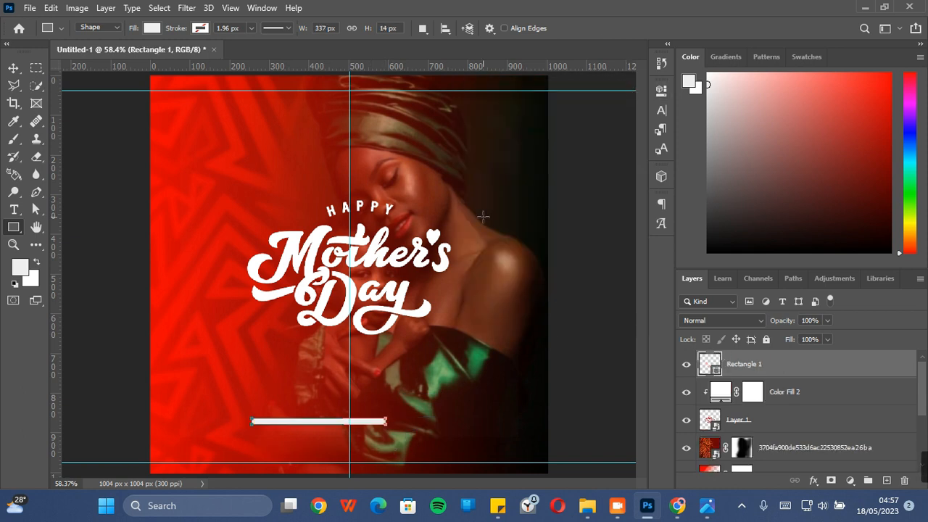
pyautogui.hotkey('ctrl', 'z')
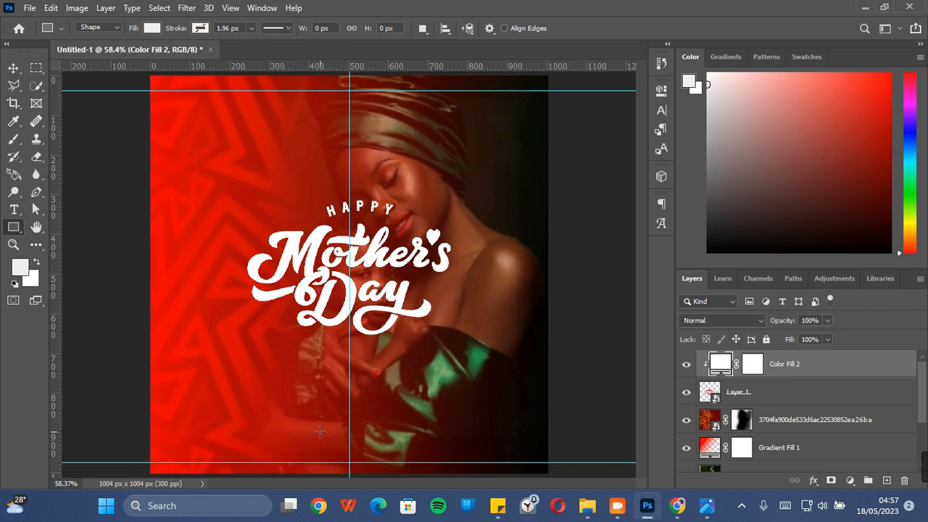
# Draw a light grey rectangle about 177 × 53 px just above the lower guide and round all its corners
pyautogui.moveTo(319, 431); pyautogui.dragTo(391, 452)
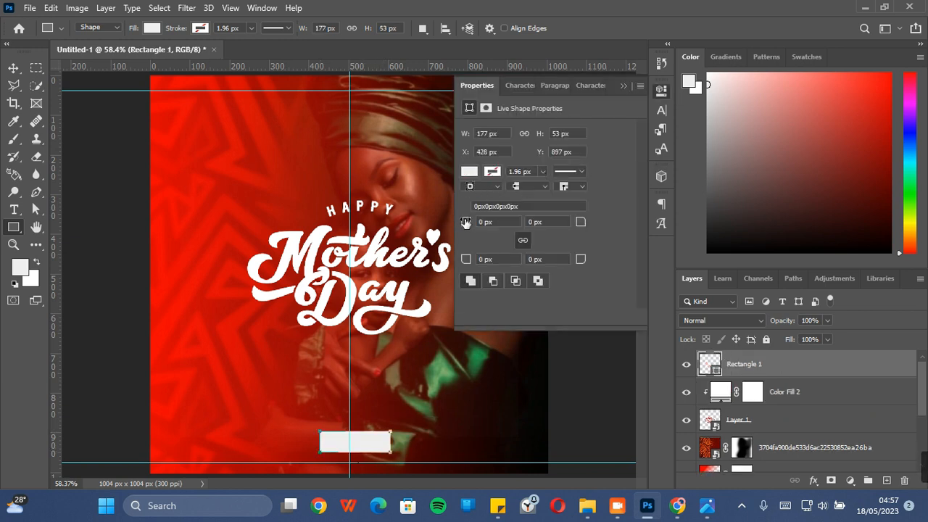
pyautogui.moveTo(465, 221); pyautogui.dragTo(478, 224)
pyautogui.click(622, 86)
# Centre the rounded rectangle horizontally on the whole canvas and clear the selection
pyautogui.hotkey('ctrl', 'a')
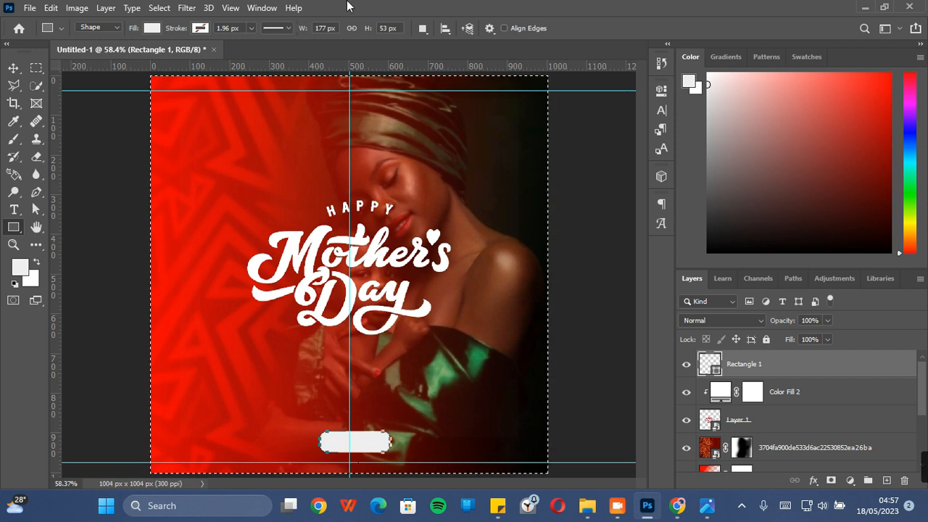
pyautogui.click(12, 70)
pyautogui.click(310, 27)
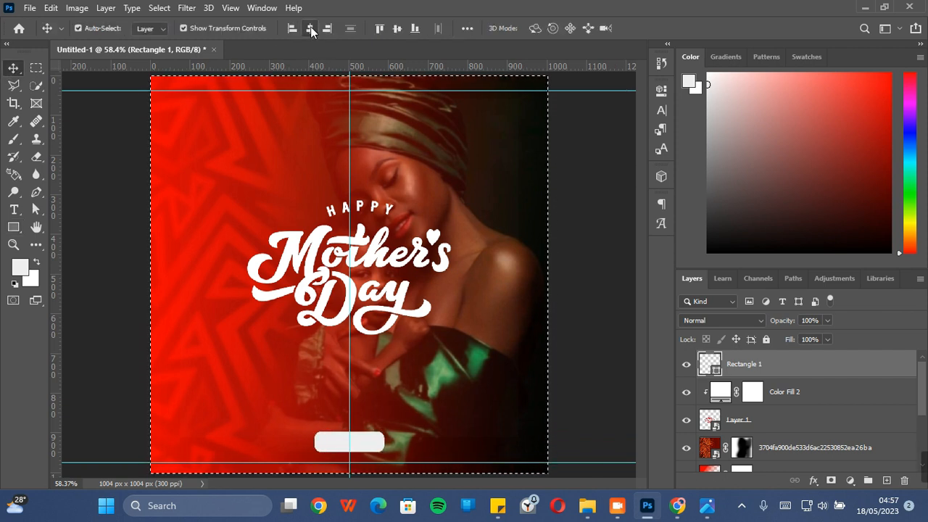
pyautogui.hotkey('ctrl', 'd')
# Nudge the rounded rectangle down six steps and back up to its previous height
pyautogui.press('Down')
pyautogui.press('Down')
pyautogui.press('Down')
pyautogui.press('Down')
pyautogui.press('Down')
pyautogui.press('Down')
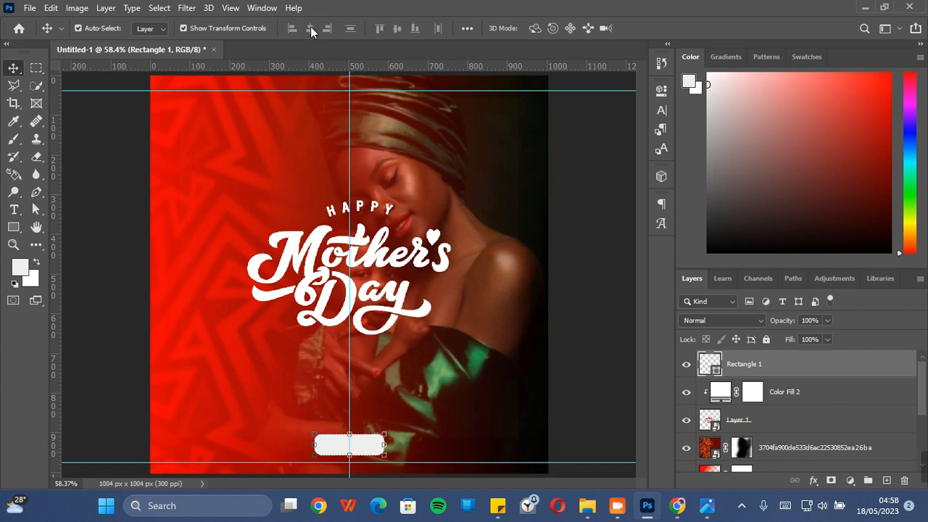
pyautogui.press('Up')
pyautogui.press('Up')
pyautogui.press('Up')
pyautogui.press('Up')
pyautogui.press('Up')
pyautogui.press('Up')
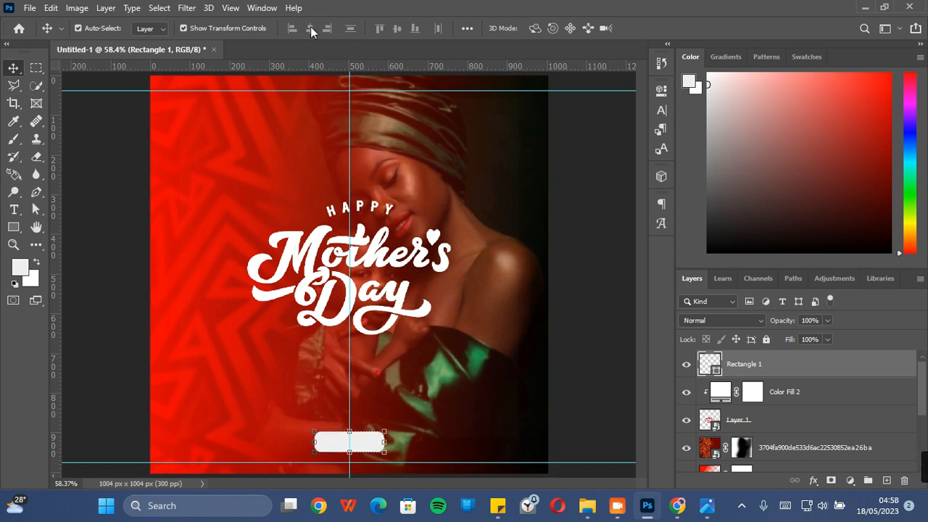
# Set up the Horizontal Type tool with near-black text colour 141414 and an 18 pt font size
pyautogui.click(15, 211)
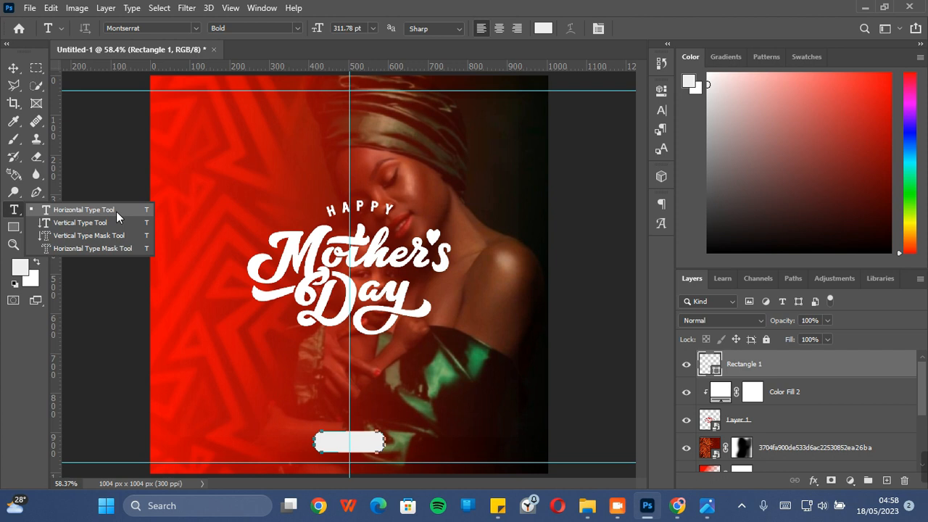
pyautogui.click(541, 27)
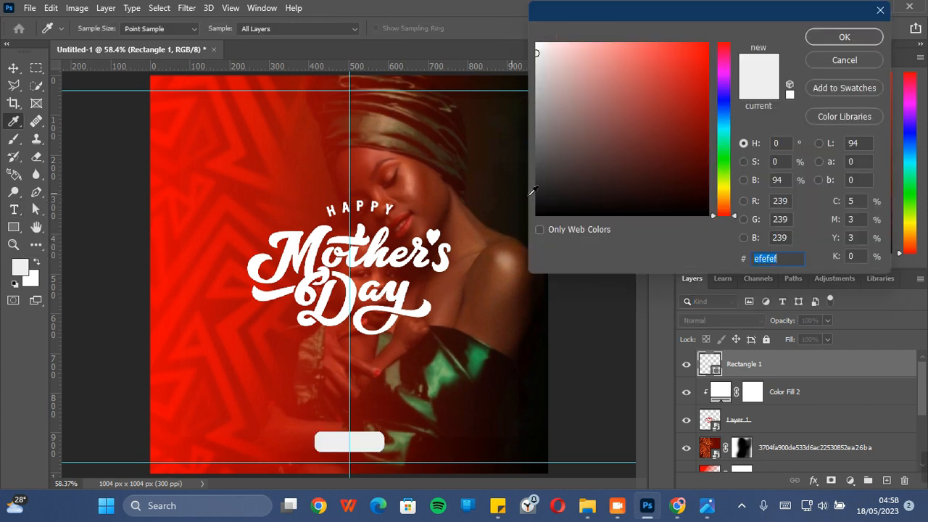
pyautogui.click(536, 203)
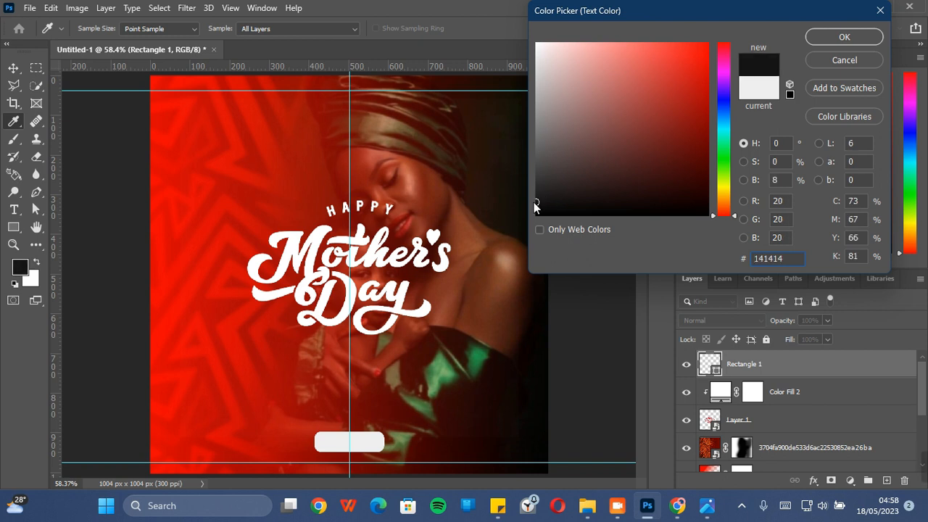
pyautogui.press('Return')
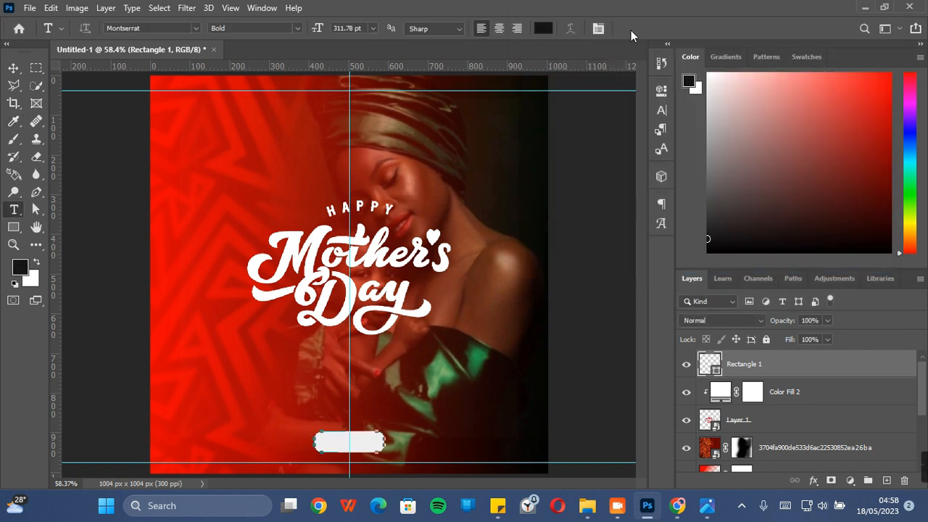
pyautogui.click(373, 27)
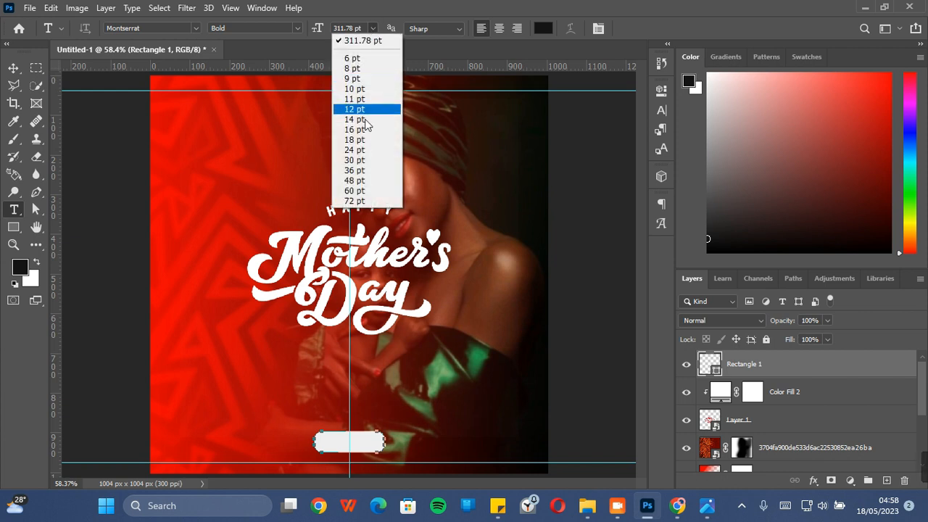
pyautogui.click(355, 140)
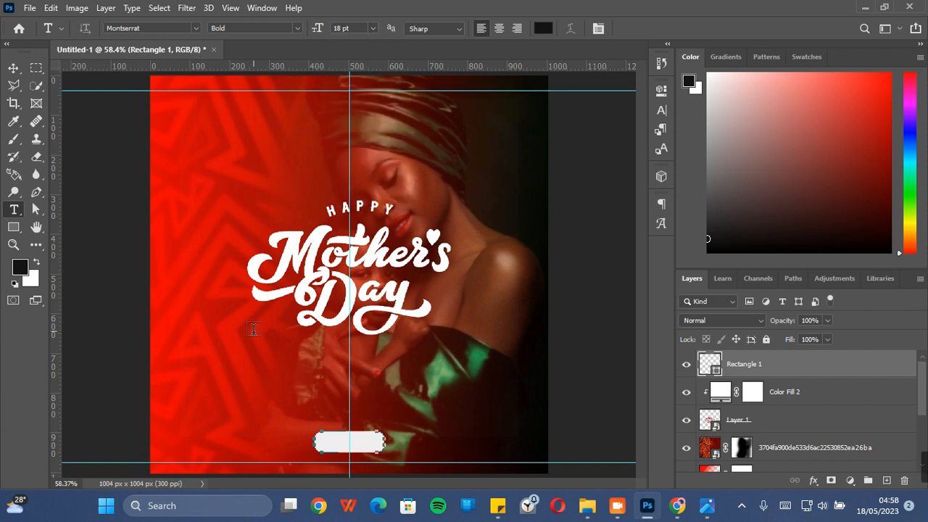
# Add the text "flyerfusion" in Montserrat Bold at 14 pt below the Mother's Day lettering
pyautogui.click(251, 363)
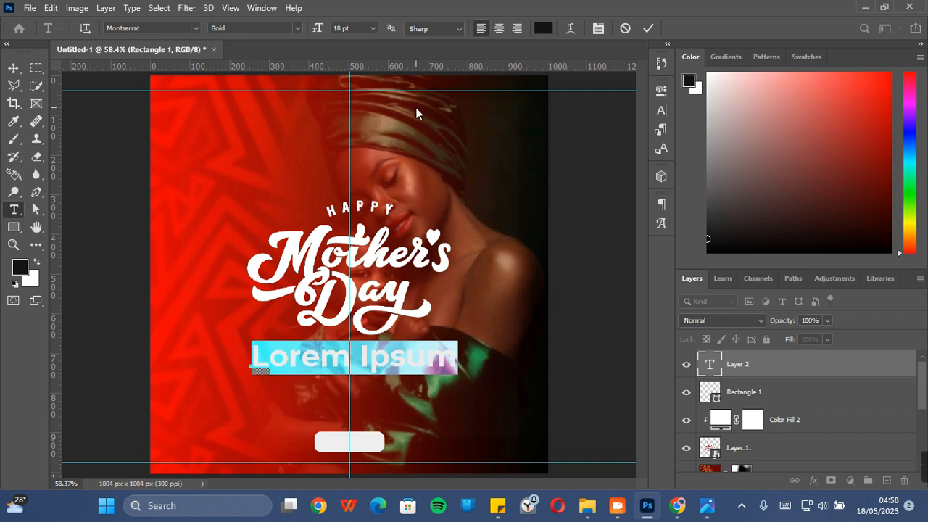
pyautogui.click(373, 29)
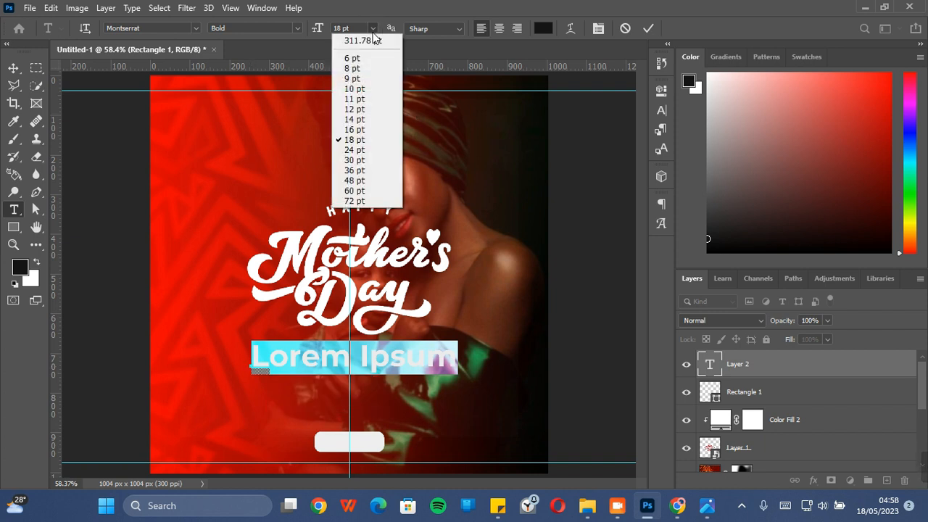
pyautogui.click(372, 119)
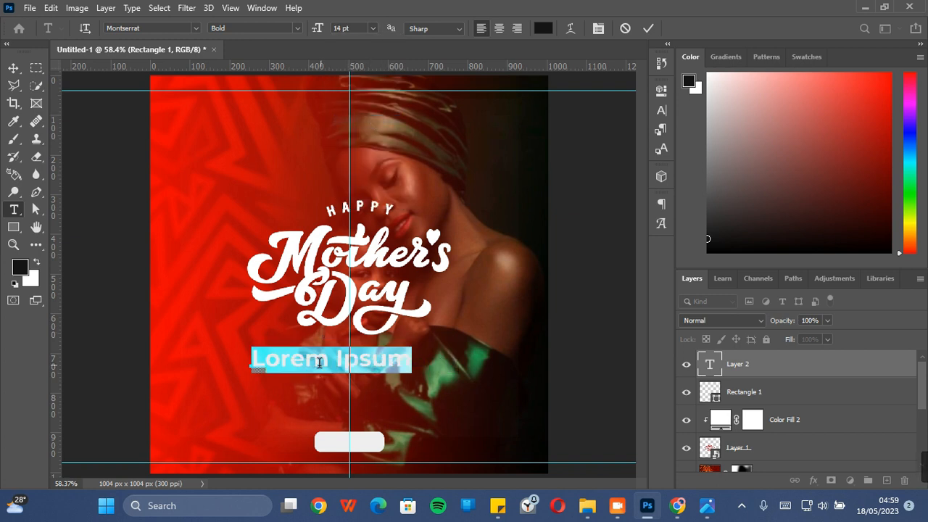
pyautogui.click(296, 29)
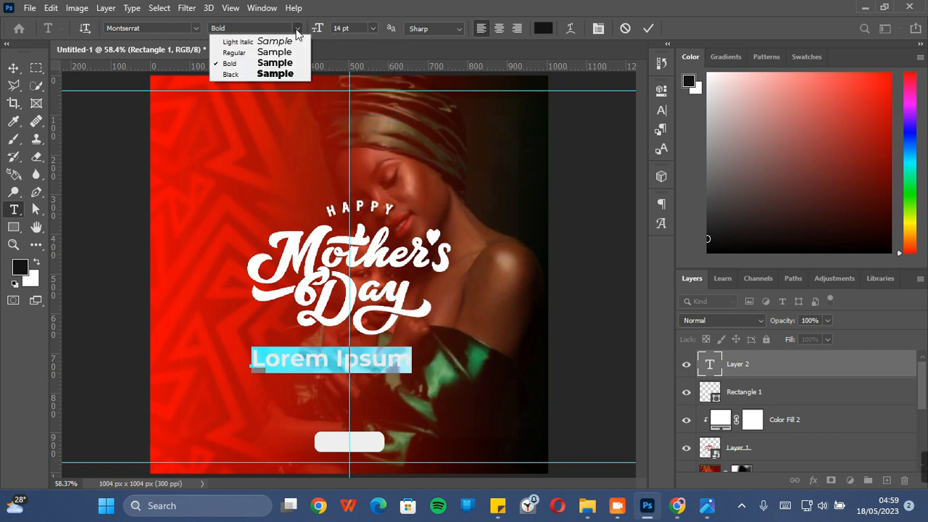
pyautogui.click(325, 7)
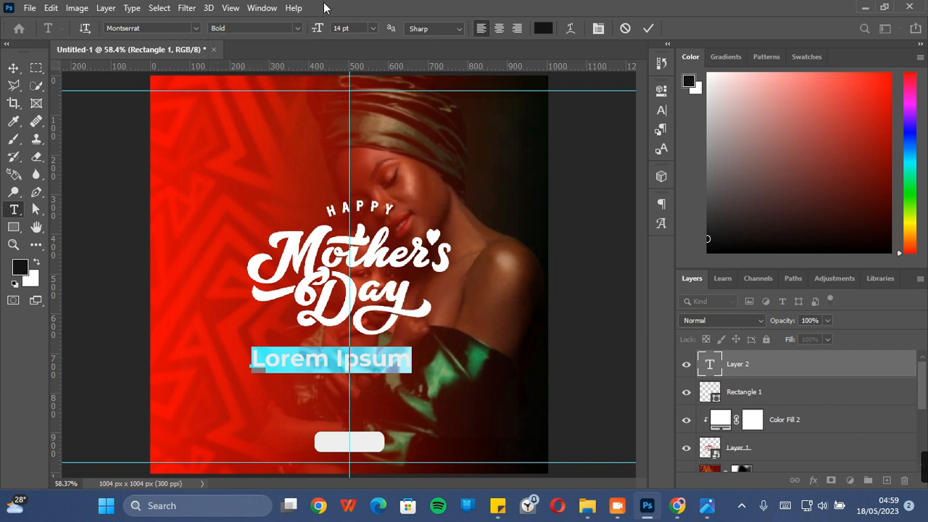
pyautogui.rightClick(306, 368)
pyautogui.press('Escape')
pyautogui.write('flyer')
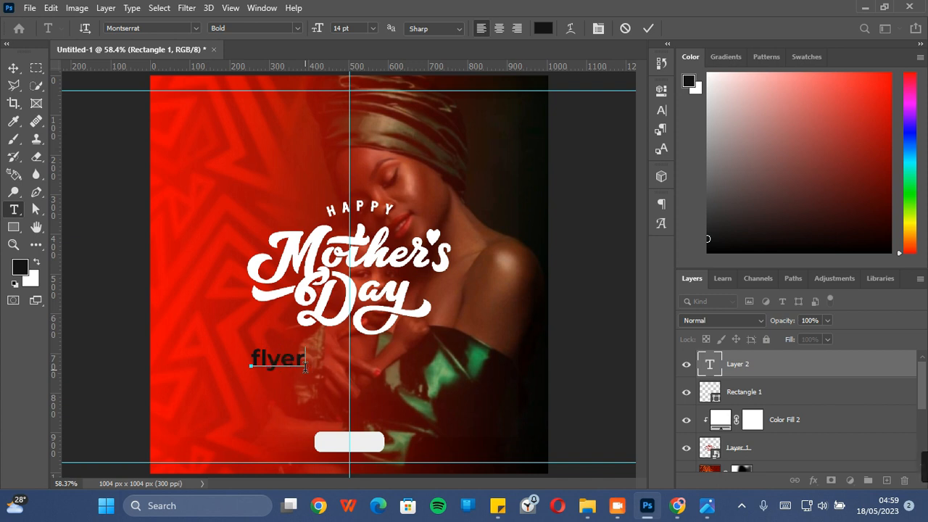
pyautogui.write('F')
pyautogui.press('BackSpace')
pyautogui.write('fusion')
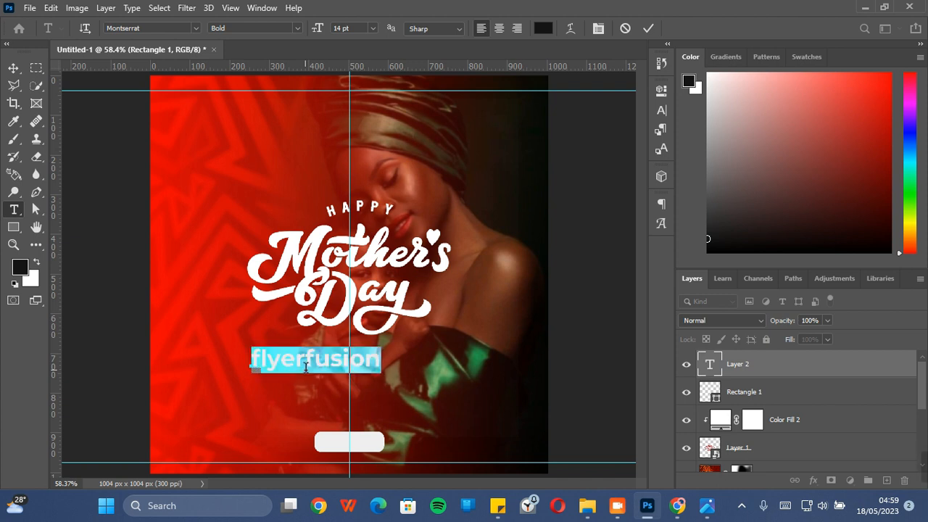
# Move the flyerfusion text onto the rounded bar and scale it to about 40% so it fits inside
pyautogui.moveTo(364, 391); pyautogui.dragTo(396, 479)
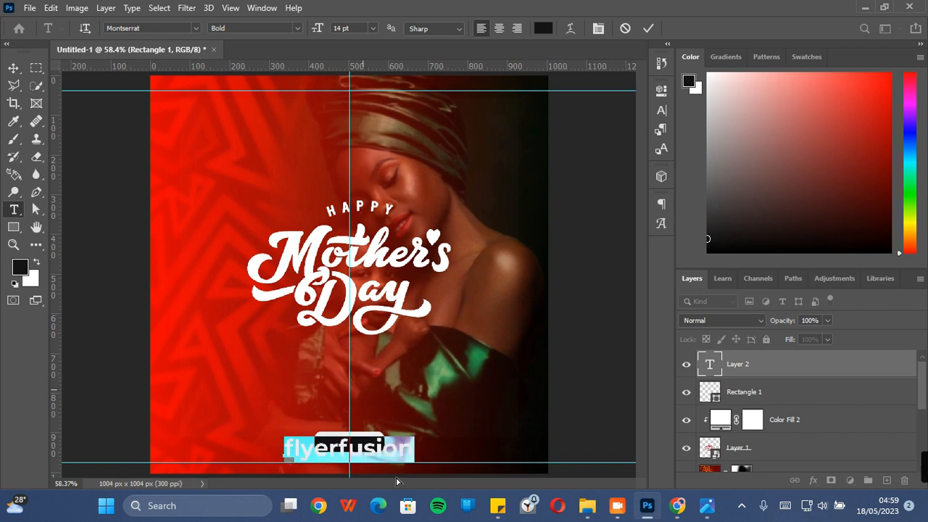
pyautogui.click(648, 27)
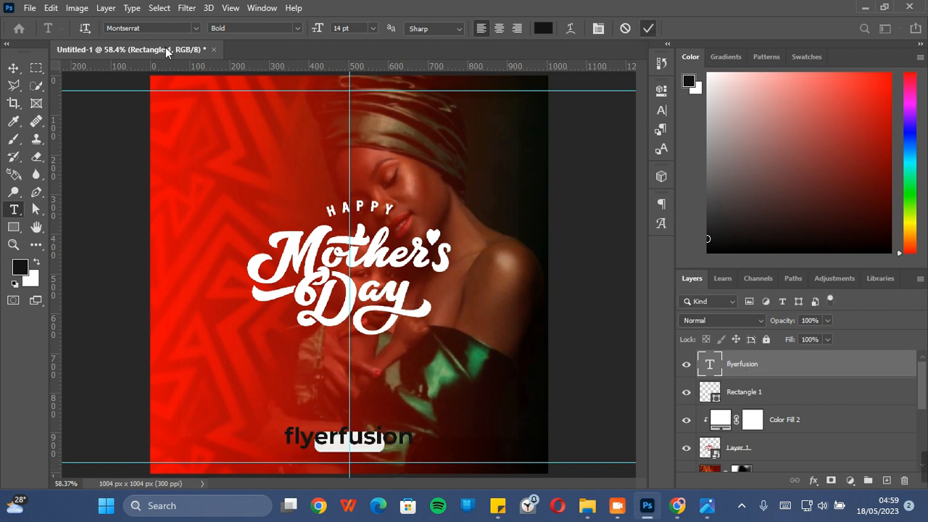
pyautogui.click(14, 70)
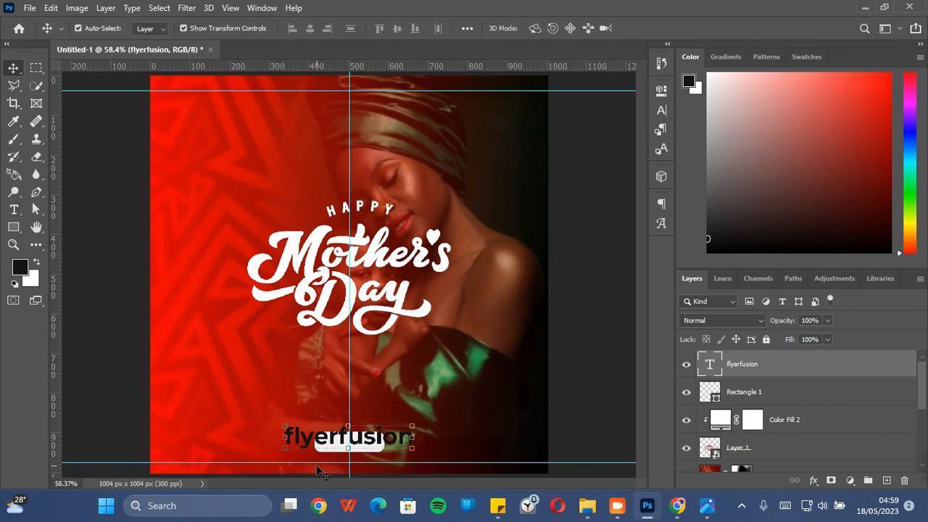
pyautogui.moveTo(282, 424); pyautogui.dragTo(375, 448)
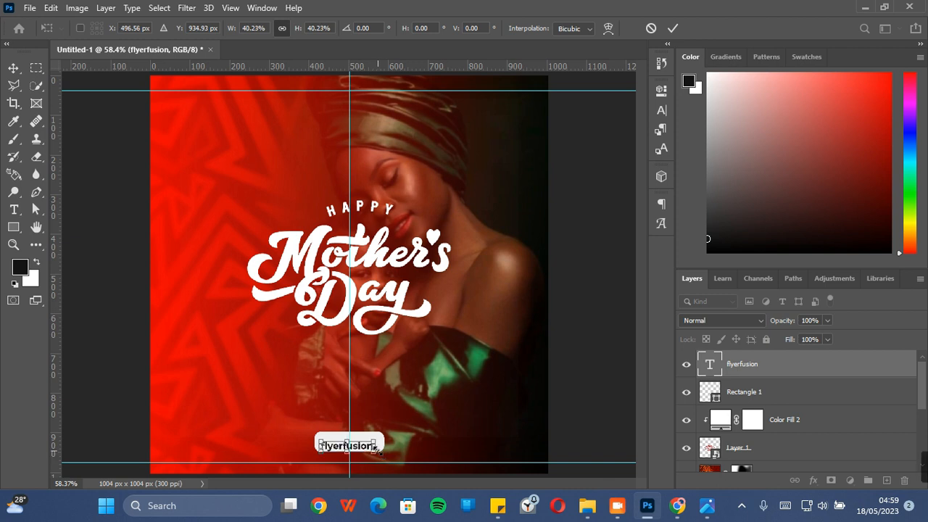
pyautogui.press('Return')
# Centre the flyerfusion text horizontally on the whole canvas, clear the selection and nudge the text up slightly within the bar
pyautogui.hotkey('ctrl', 'a')
pyautogui.click(313, 28)
pyautogui.hotkey('ctrl', 'd')
pyautogui.press('Up')
pyautogui.press('Up')
pyautogui.press('Up')
pyautogui.press('Up')
pyautogui.press('Up')
pyautogui.press('Down')
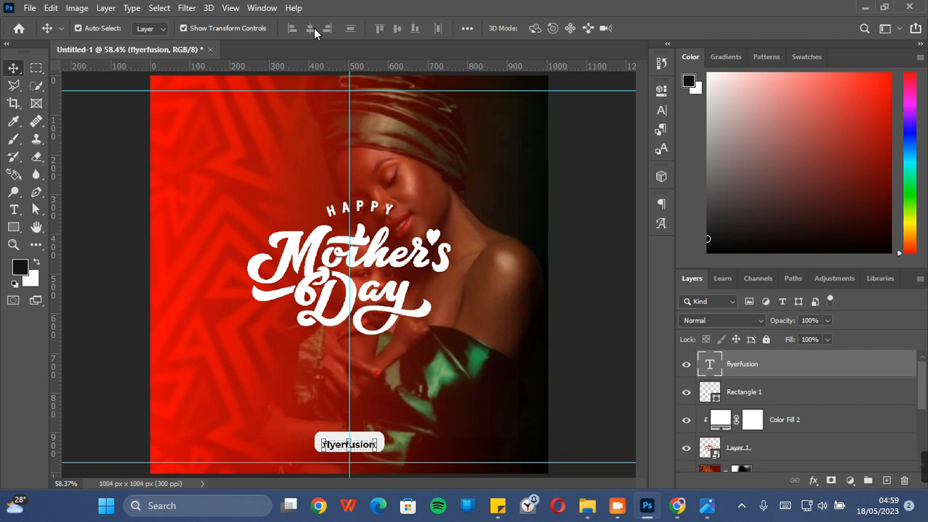
# Duplicate the flyerfusion text and stack the copy directly above the original inside the rounded bar
pyautogui.hotkey('ctrl', 'j')
pyautogui.hotkey('shift', 'Up')
pyautogui.hotkey('shift', 'Up')
pyautogui.hotkey('shift', 'Up')
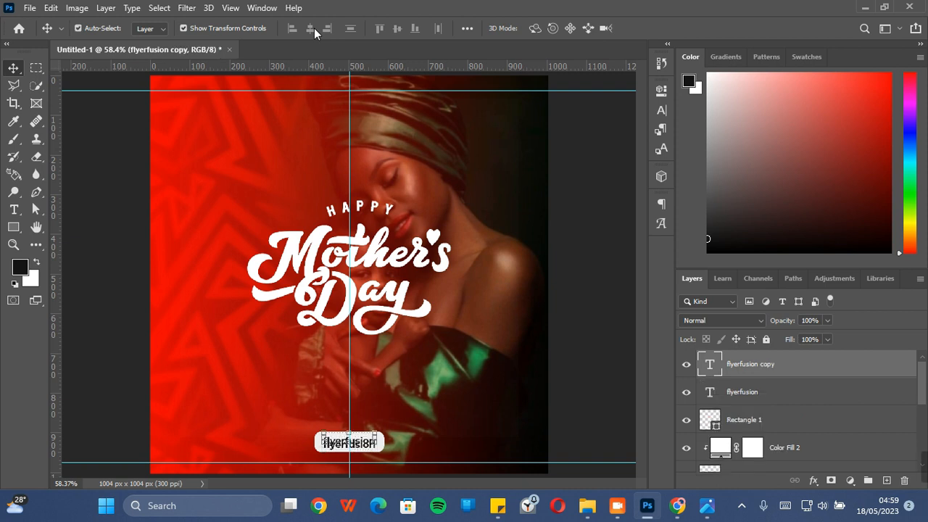
pyautogui.hotkey('shift', 'Down')
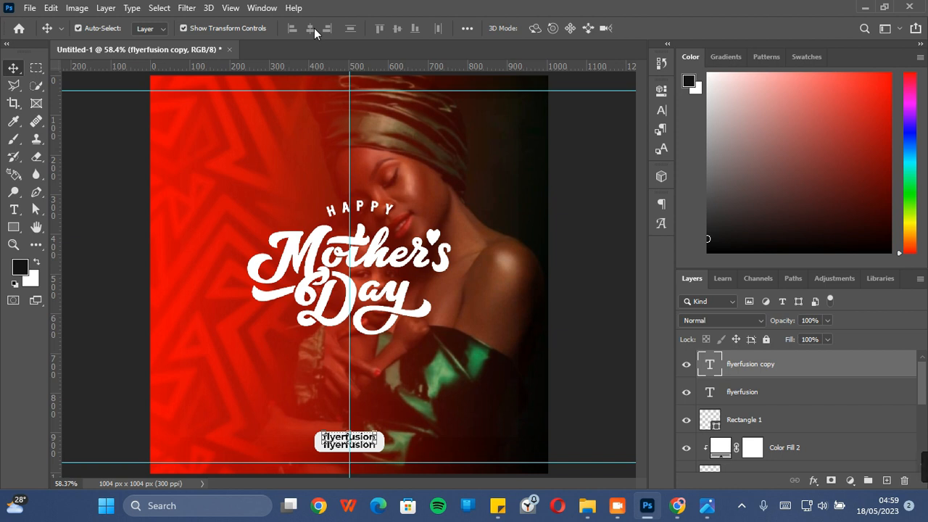
pyautogui.click(790, 396)
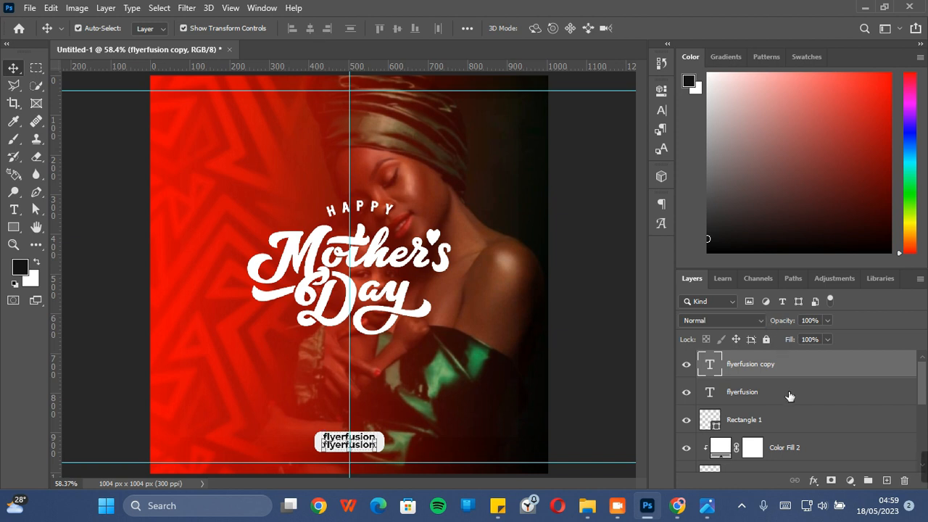
pyautogui.click(790, 396)
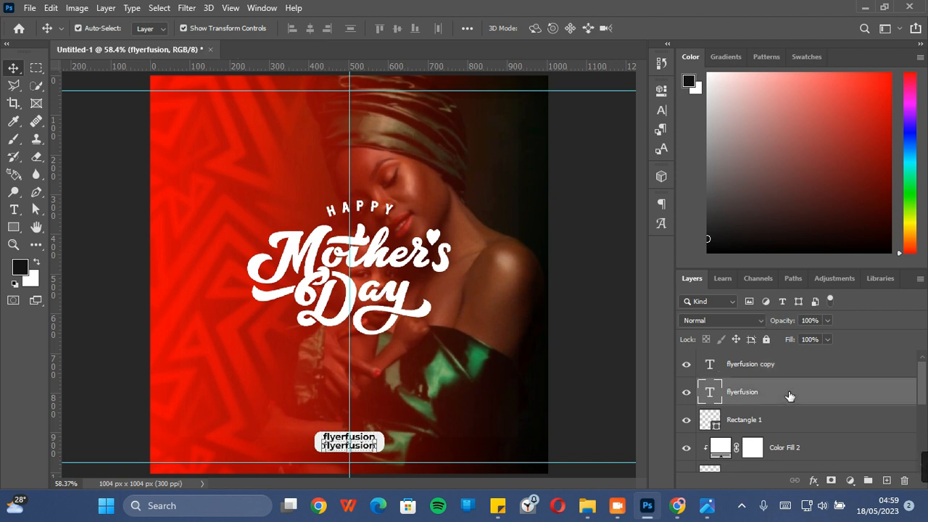
# Change the font of the upper flyerfusion copy to Social Media Circled Regular
pyautogui.click(794, 366)
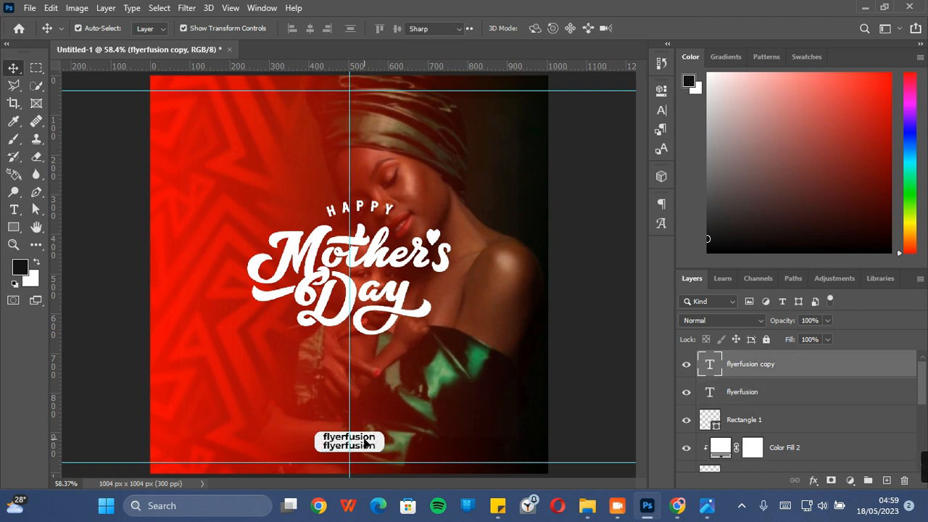
pyautogui.press('t')
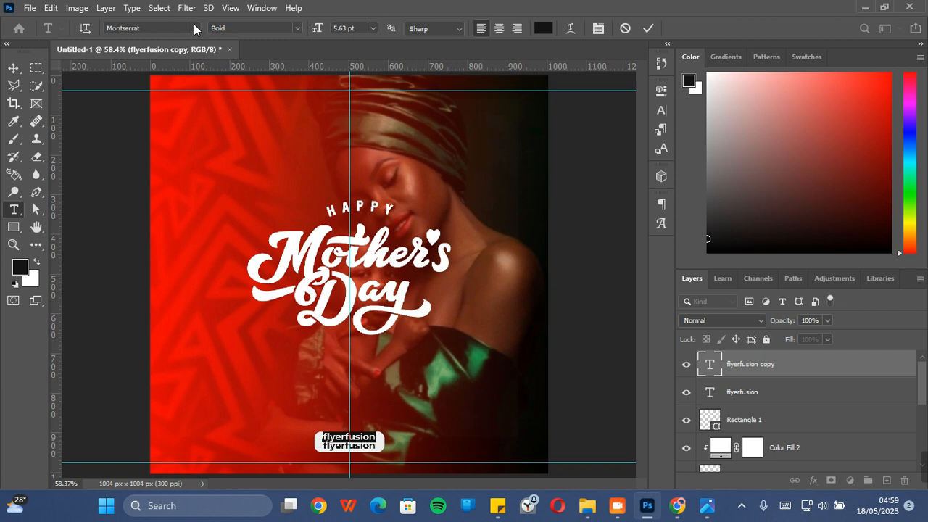
pyautogui.click(193, 24)
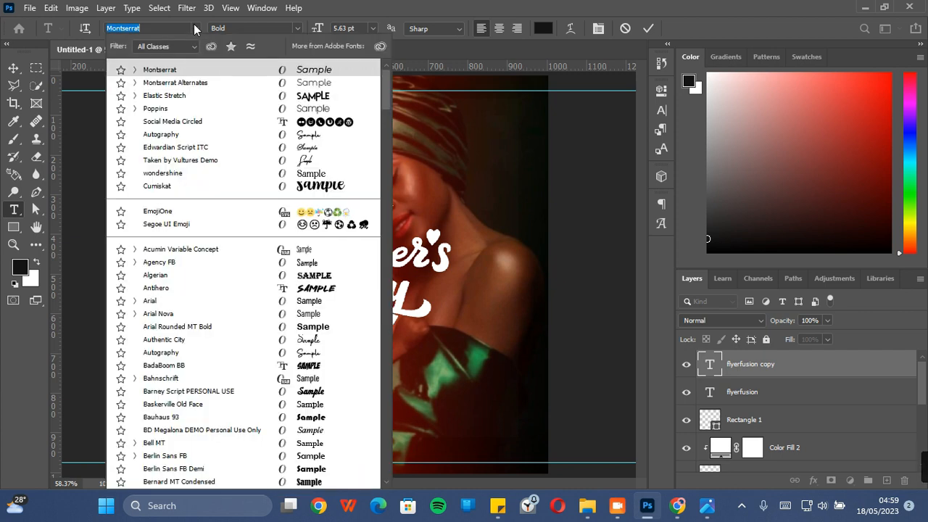
pyautogui.write('soci')
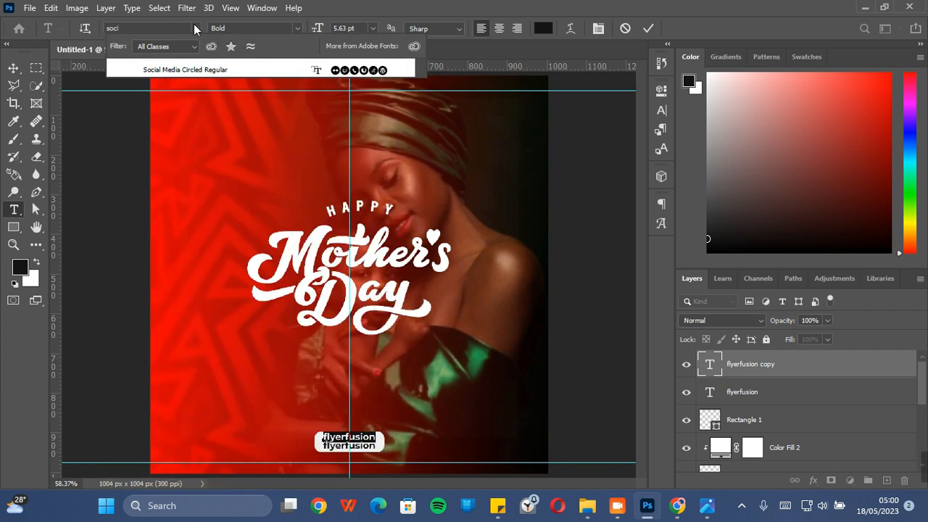
pyautogui.write('al')
pyautogui.click(206, 70)
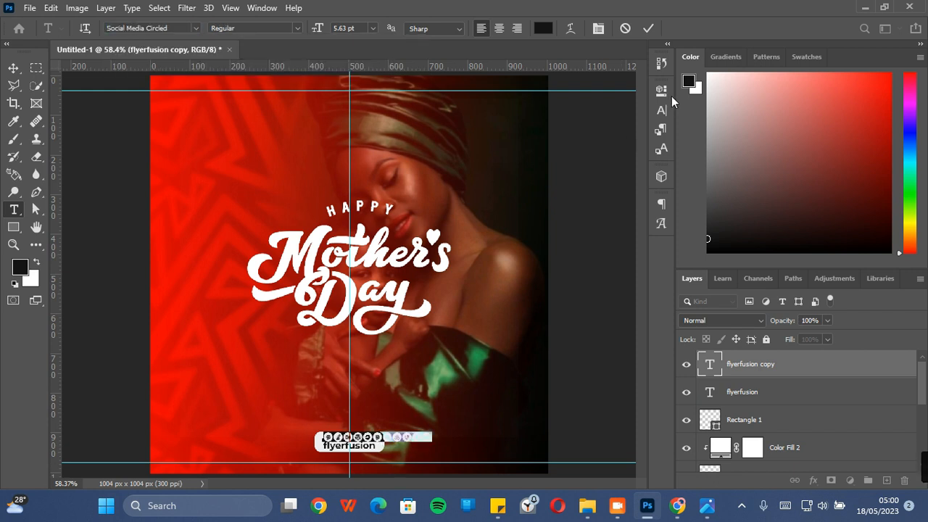
# Replace the copied text with the YouTube, Twitter, Pinterest and Facebook glyphs, in that order, and commit the text
pyautogui.click(664, 224)
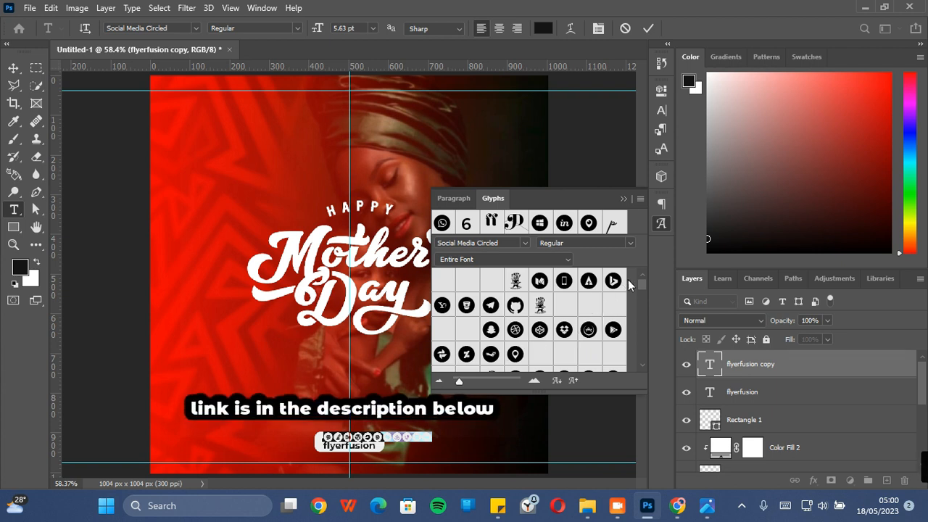
pyautogui.moveTo(641, 281); pyautogui.dragTo(643, 290)
pyautogui.doubleClick(614, 290)
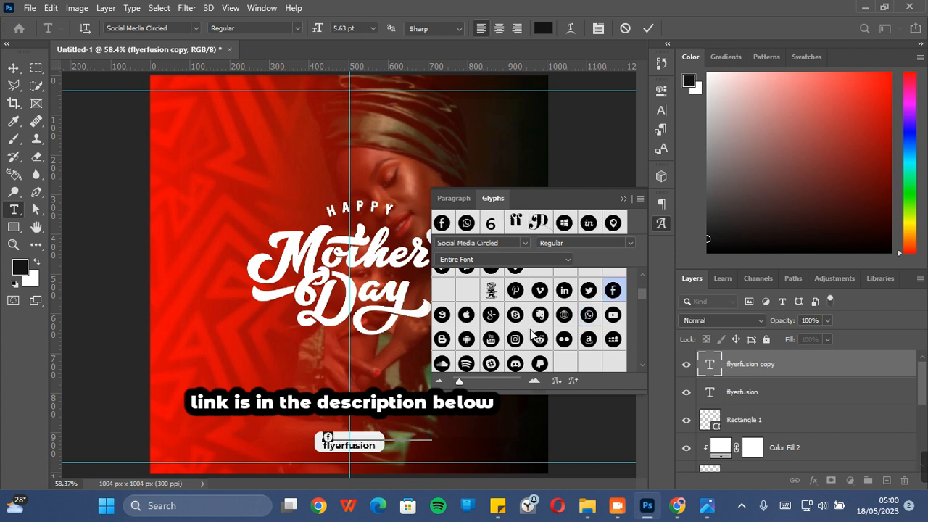
pyautogui.doubleClick(589, 291)
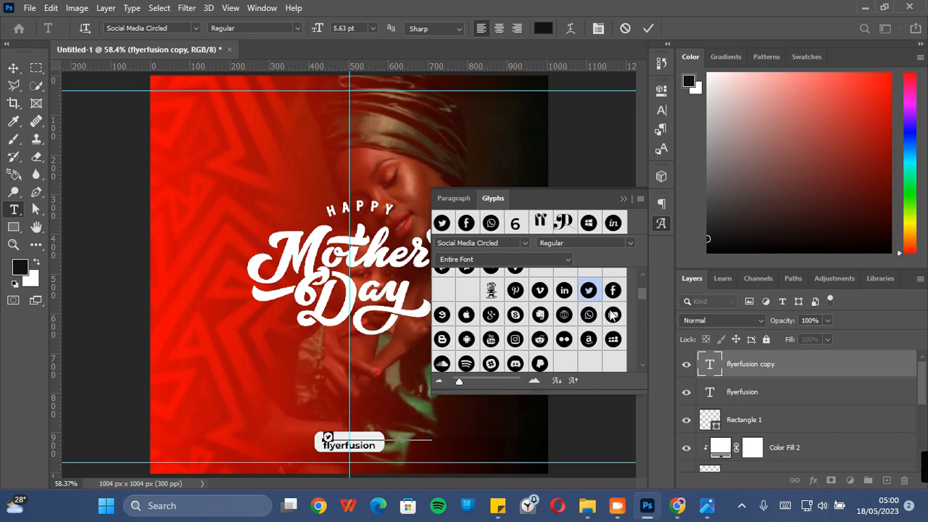
pyautogui.doubleClick(614, 314)
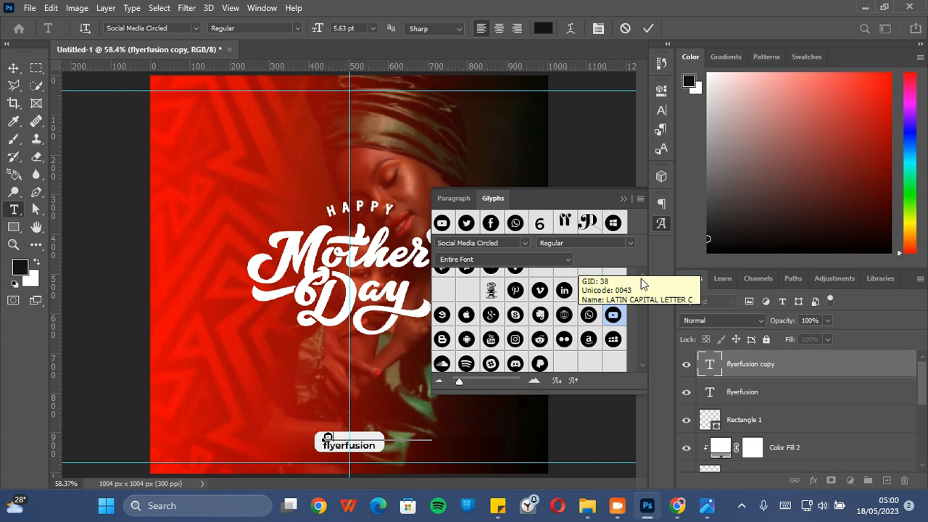
pyautogui.doubleClick(589, 292)
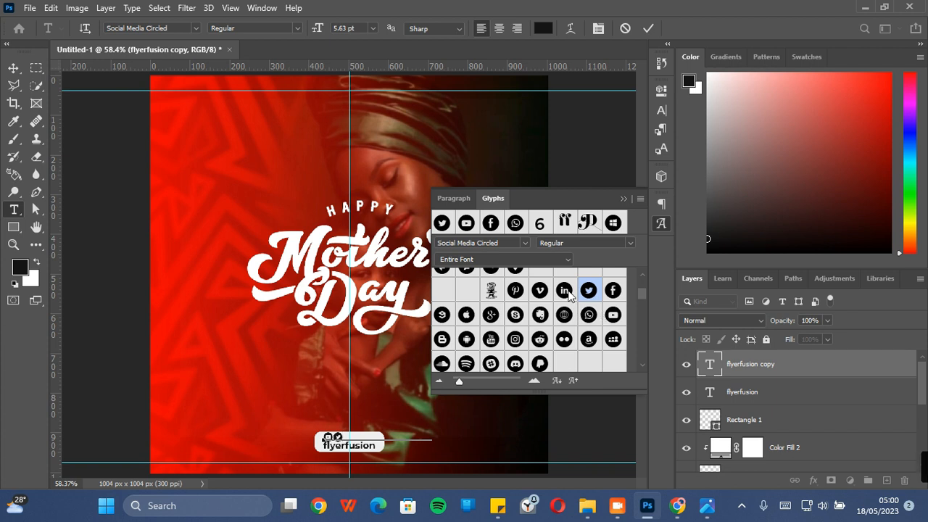
pyautogui.doubleClick(521, 293)
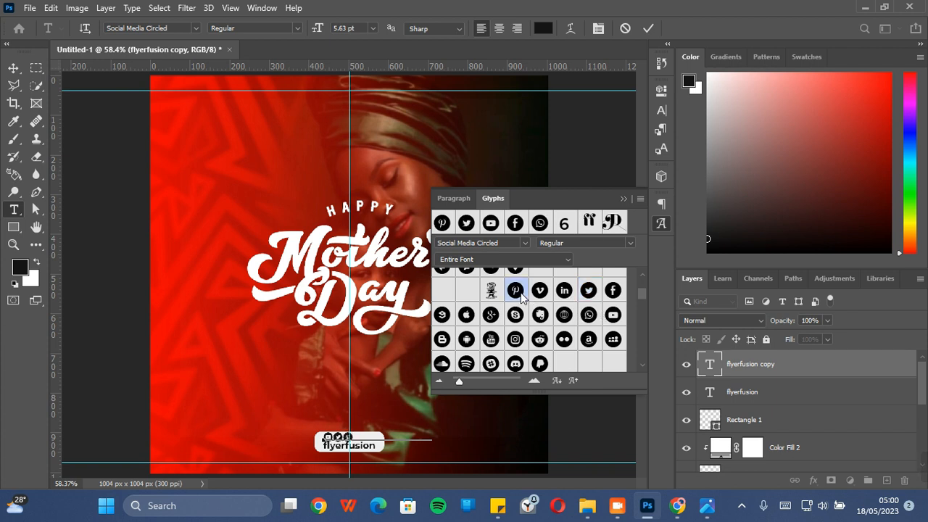
pyautogui.doubleClick(519, 229)
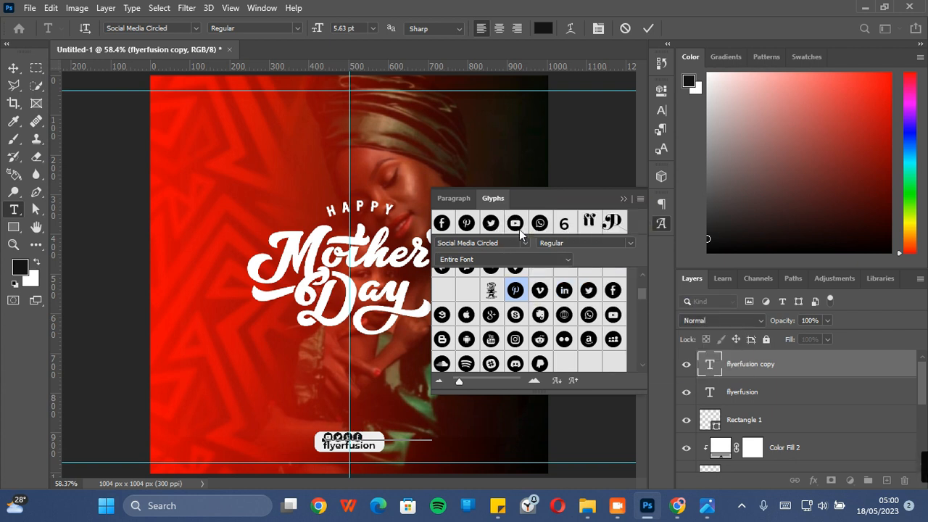
pyautogui.click(623, 199)
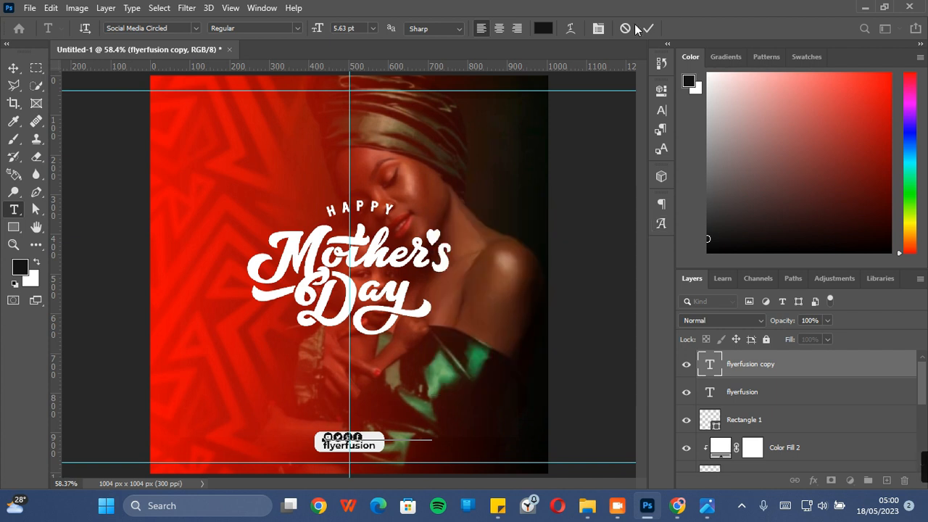
pyautogui.click(648, 29)
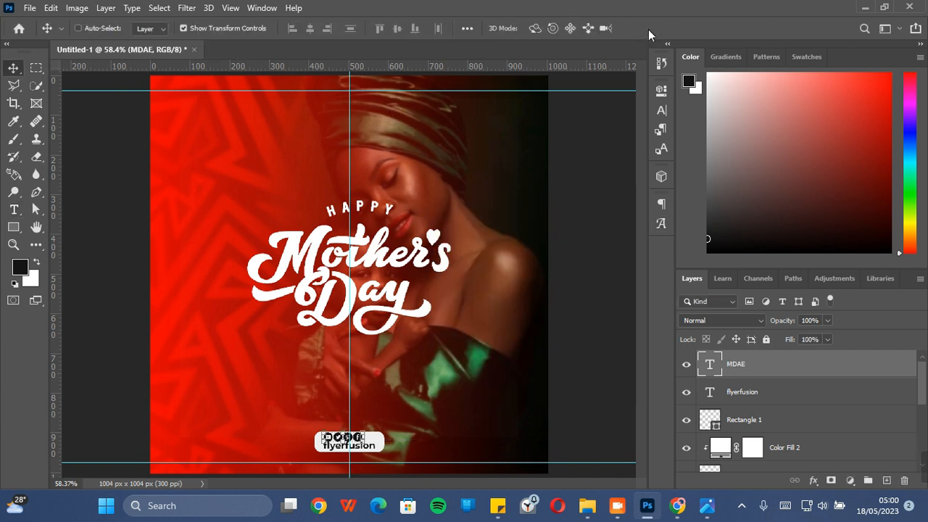
# Centre the social media icon row horizontally on the whole canvas, clear the selection and select the flyerfusion text layer
pyautogui.hotkey('ctrl', 'a')
pyautogui.click(311, 27)
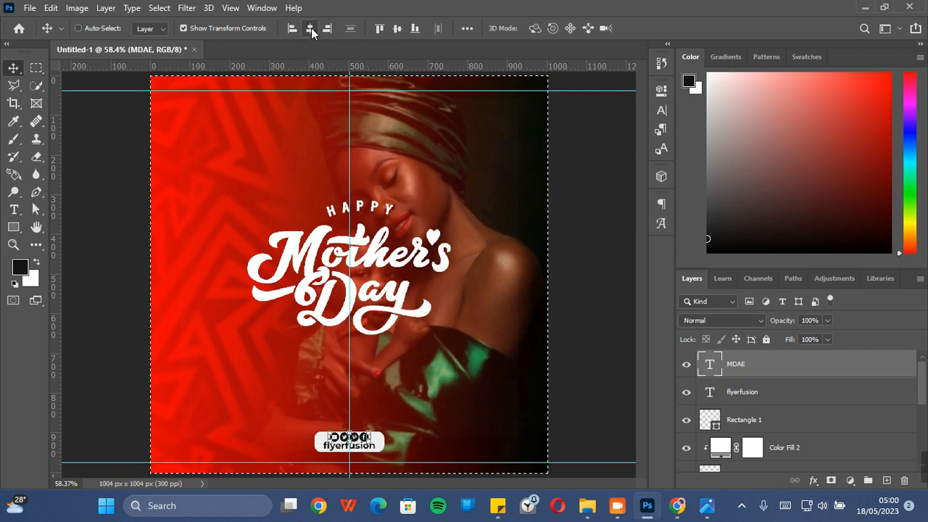
pyautogui.hotkey('ctrl', 'd')
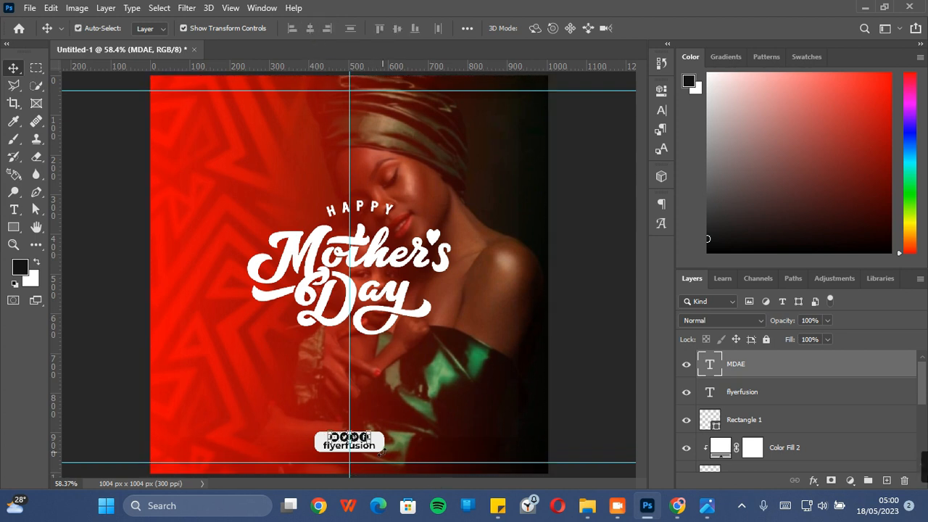
pyautogui.click(789, 395)
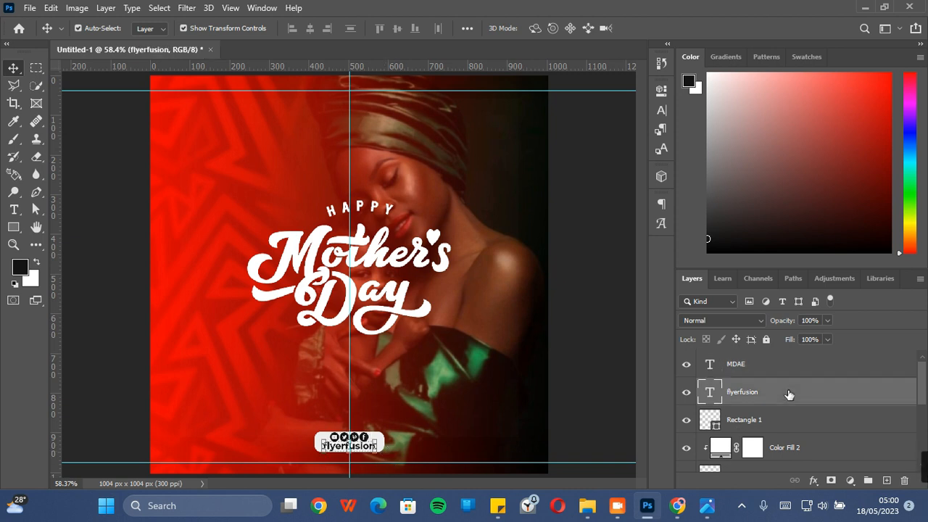